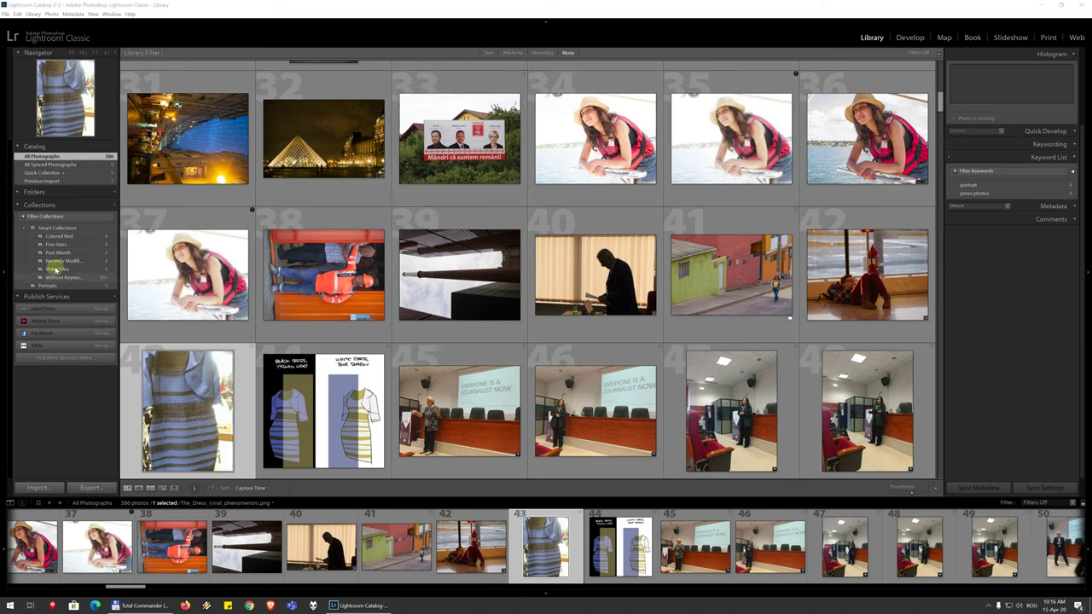
# Open the Colored Red smart collection and scroll the grid up to photos 7–24
pyautogui.click(76, 235)
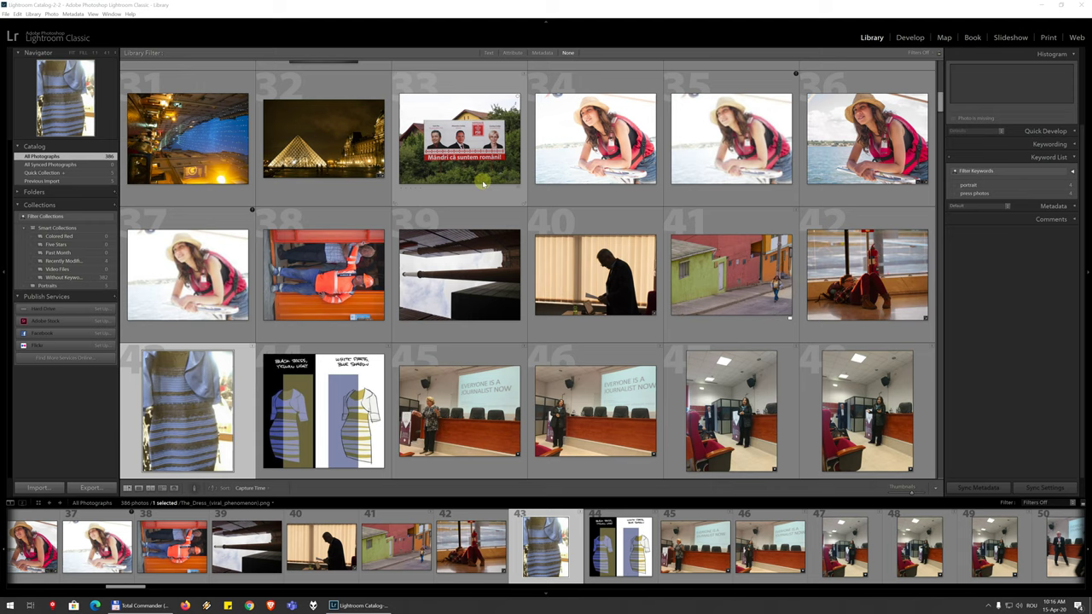
pyautogui.scroll(2, 490, 179)
pyautogui.scroll(4, 491, 179)
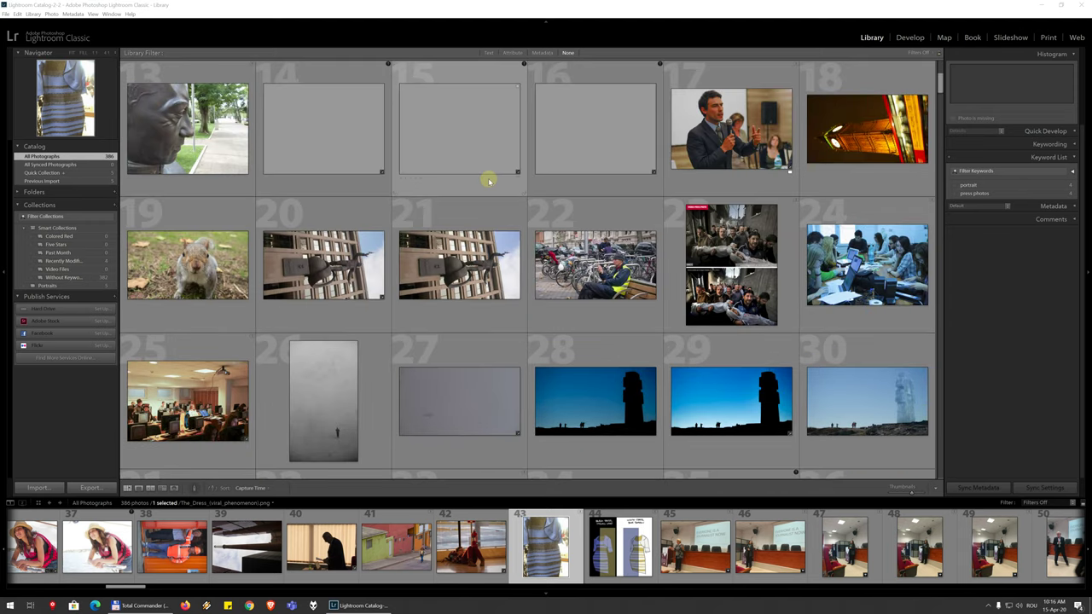
pyautogui.scroll(2, 494, 230)
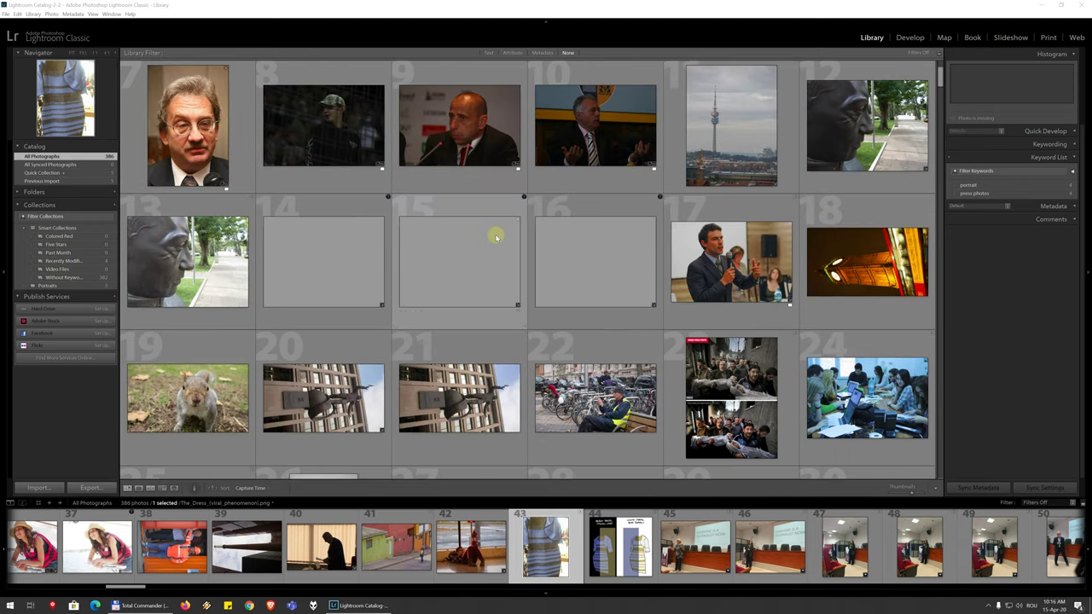
# Select photos 7 through 10 together and bring up their context menu to flag them
pyautogui.rightClick(550, 232)
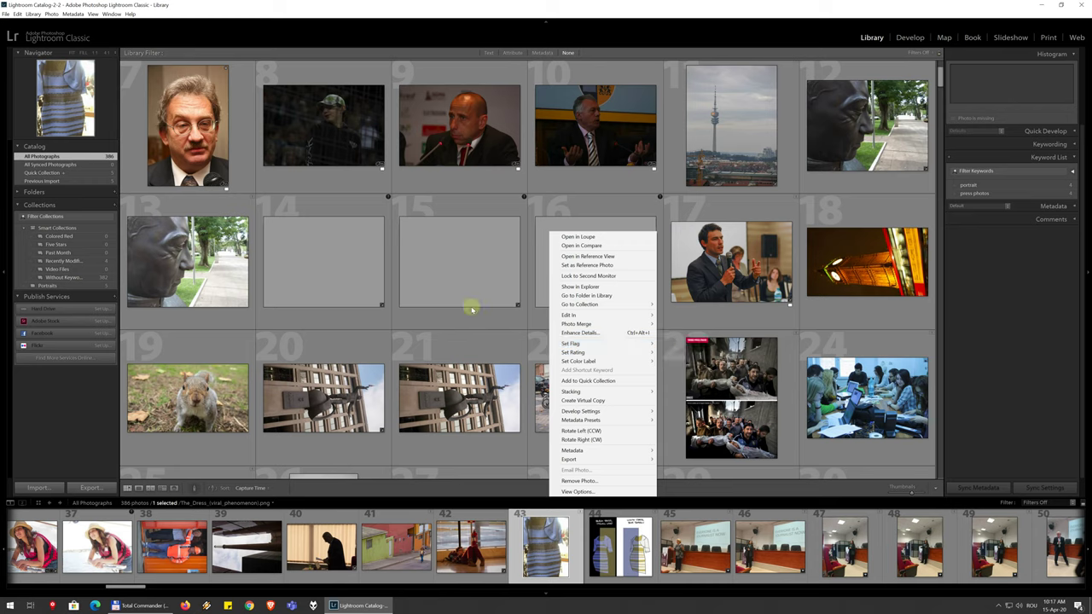
pyautogui.click(233, 151)
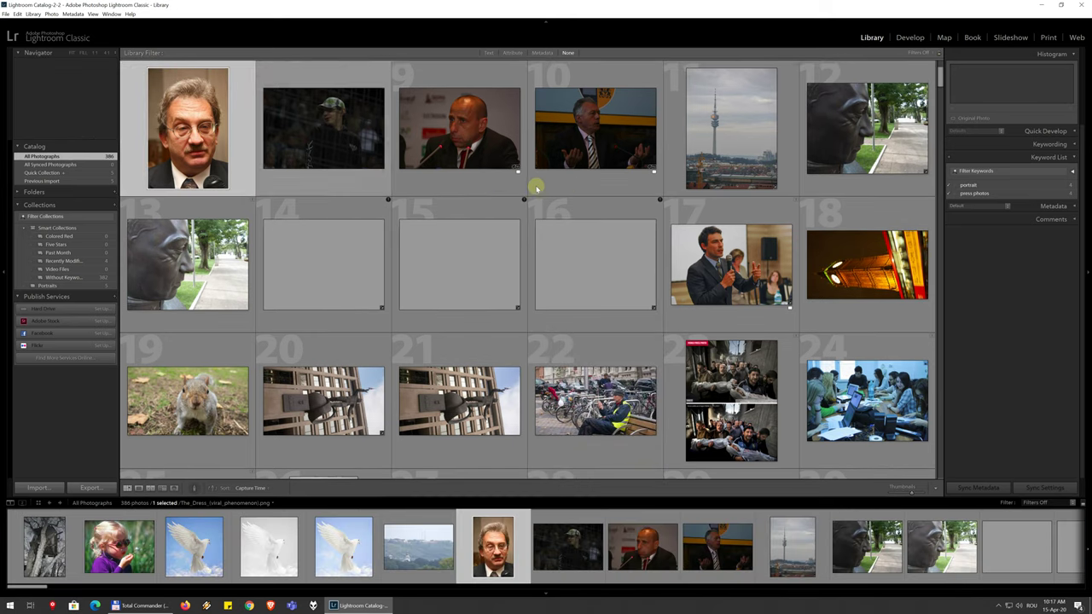
pyautogui.keyDown('shift'); pyautogui.click(586, 150); pyautogui.keyUp('shift')
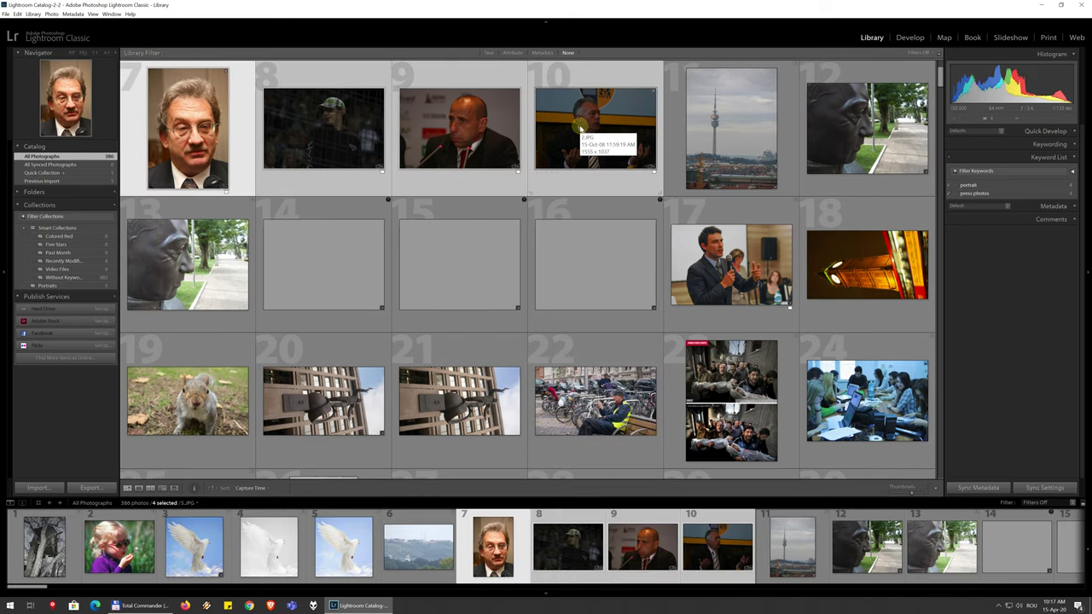
pyautogui.rightClick(587, 137)
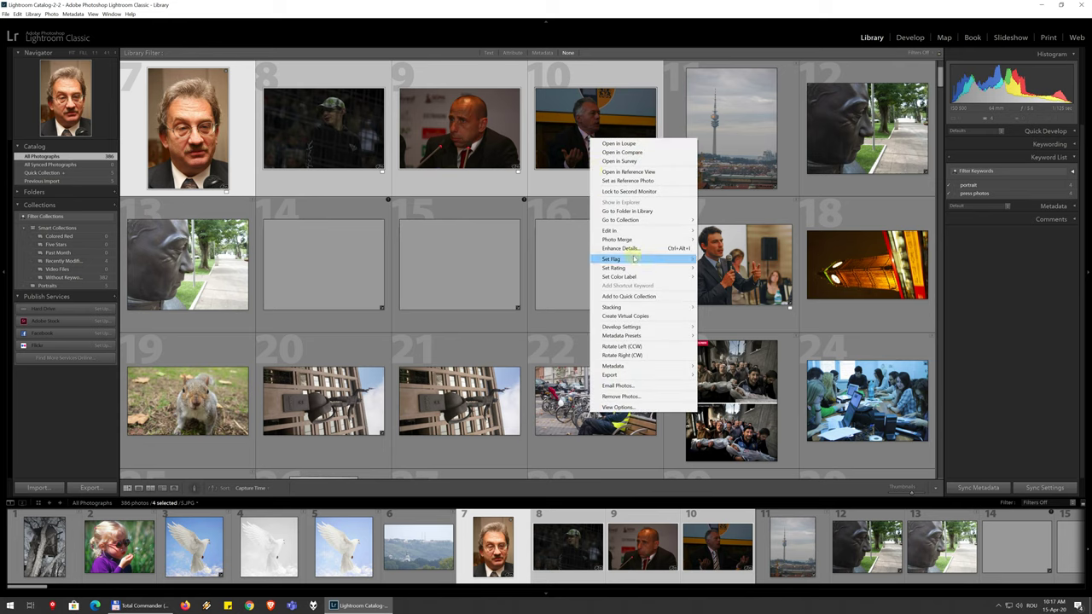
pyautogui.click(712, 260)
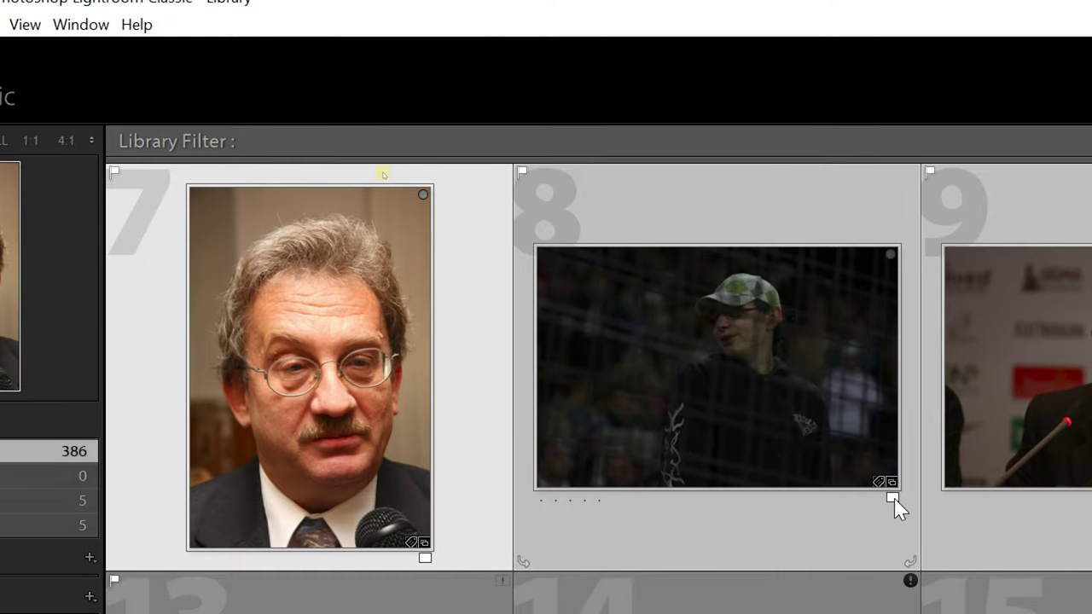
# Give the selected photos 7–10 a red colour label
pyautogui.rightClick(728, 345)
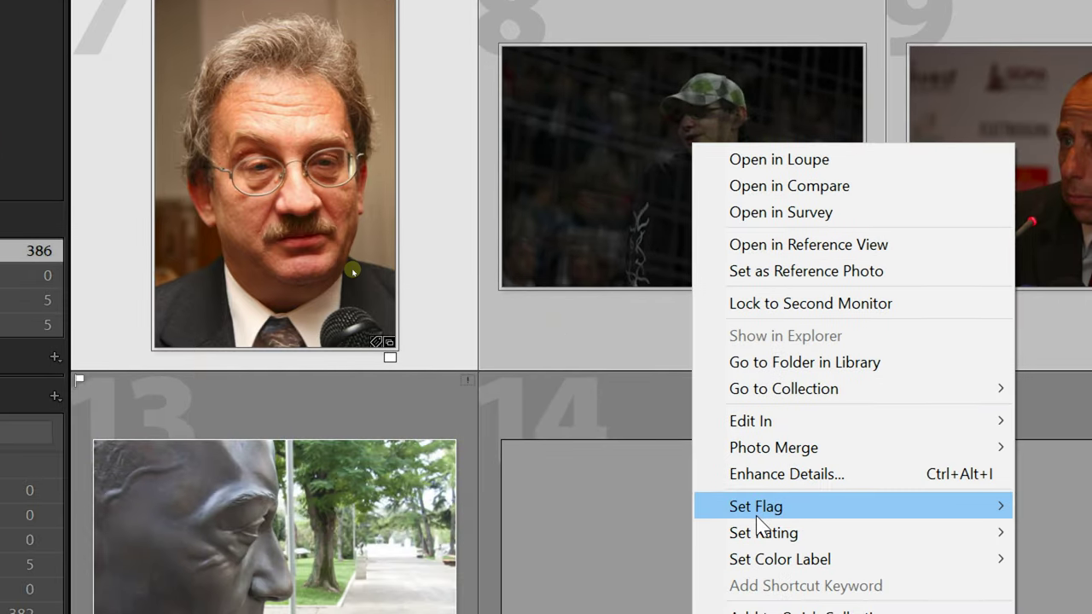
pyautogui.moveTo(770, 509)
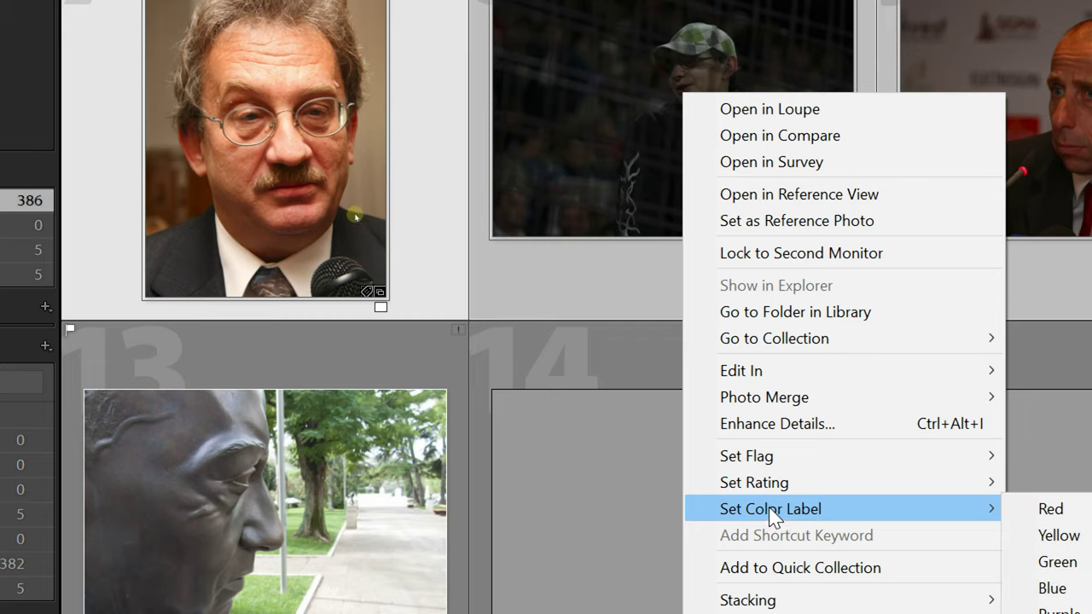
pyautogui.click(525, 90)
pyautogui.click(846, 247)
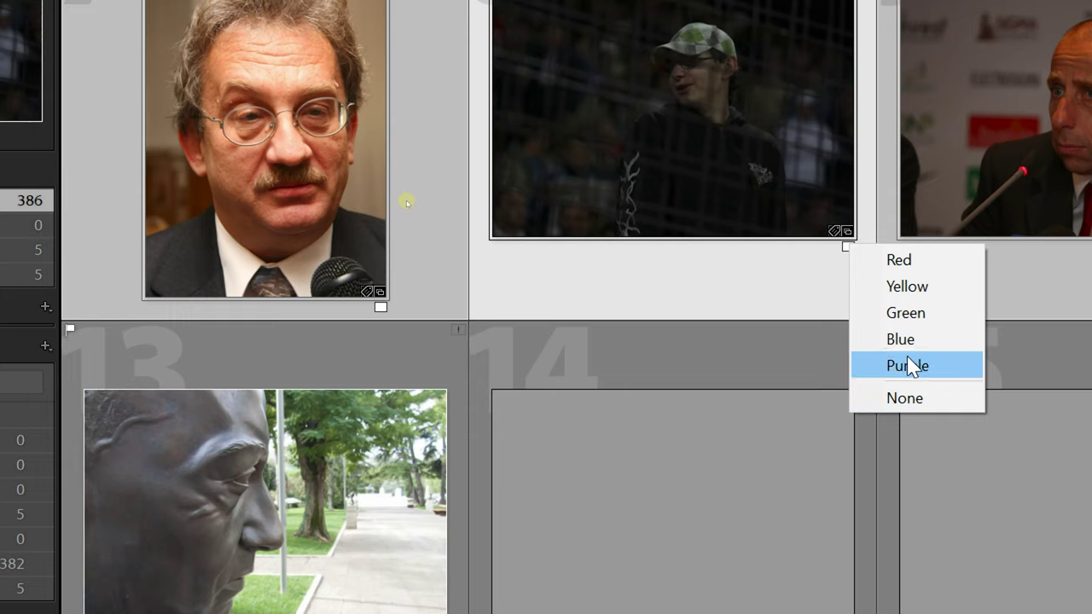
pyautogui.click(919, 260)
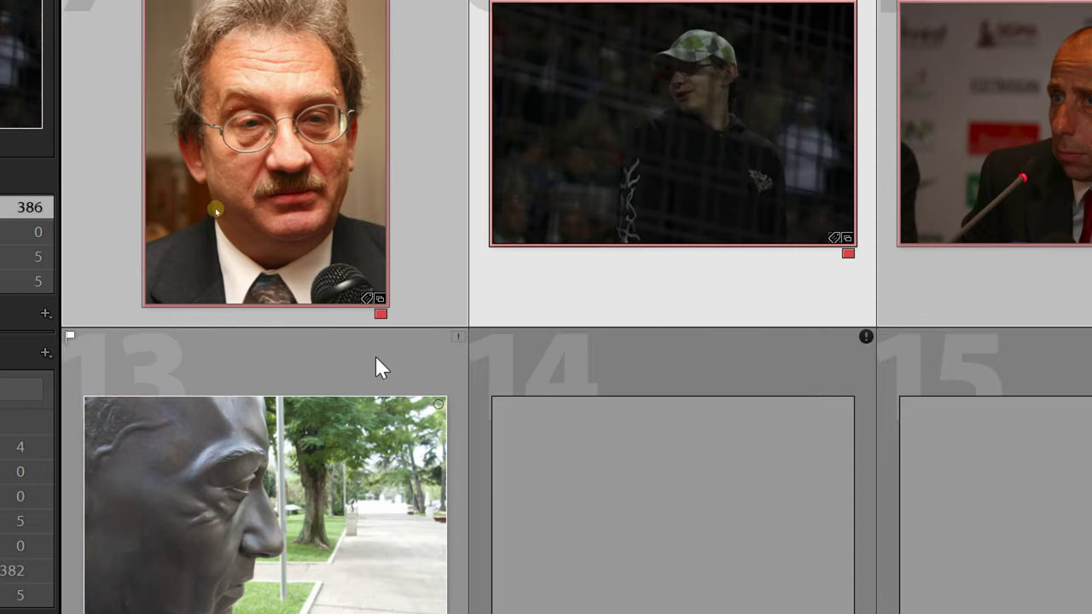
# Give the bronze bust, photo 13, a blue colour label
pyautogui.click(419, 259)
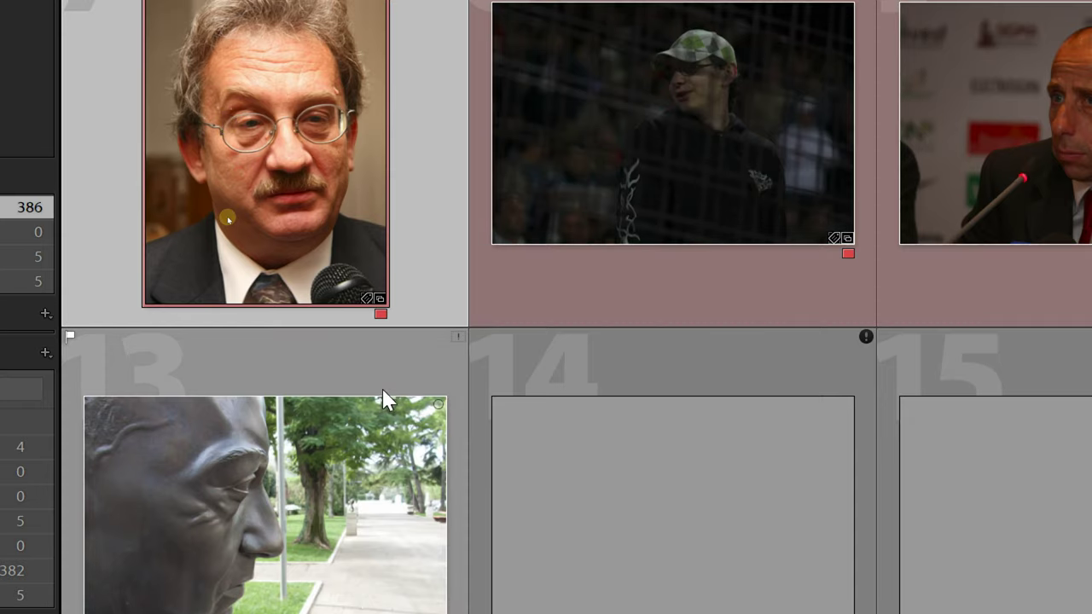
pyautogui.click(381, 385)
pyautogui.rightClick(462, 354)
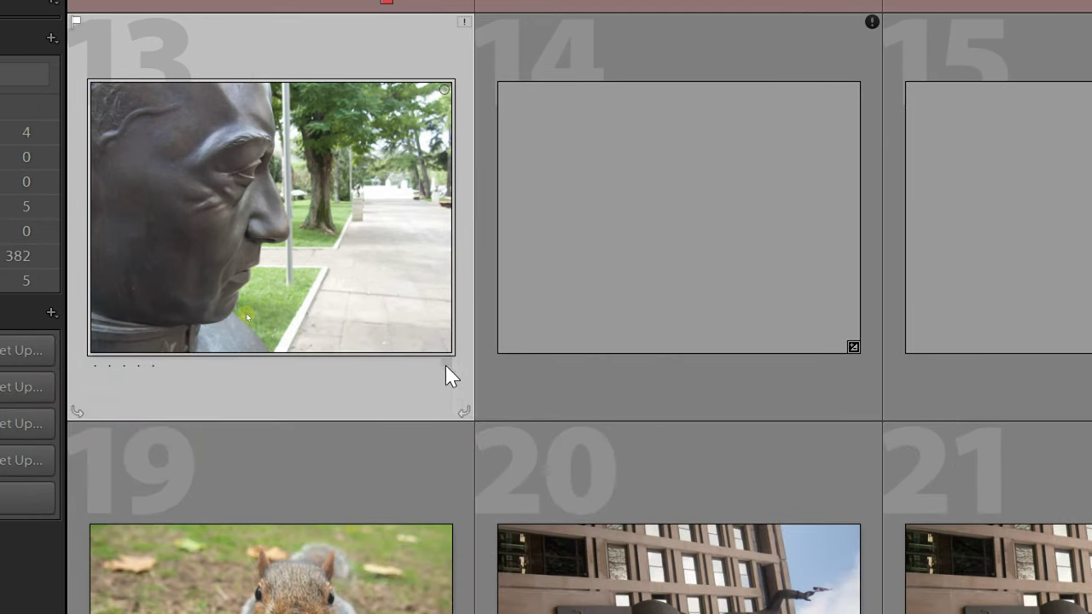
pyautogui.click(416, 493)
pyautogui.click(498, 461)
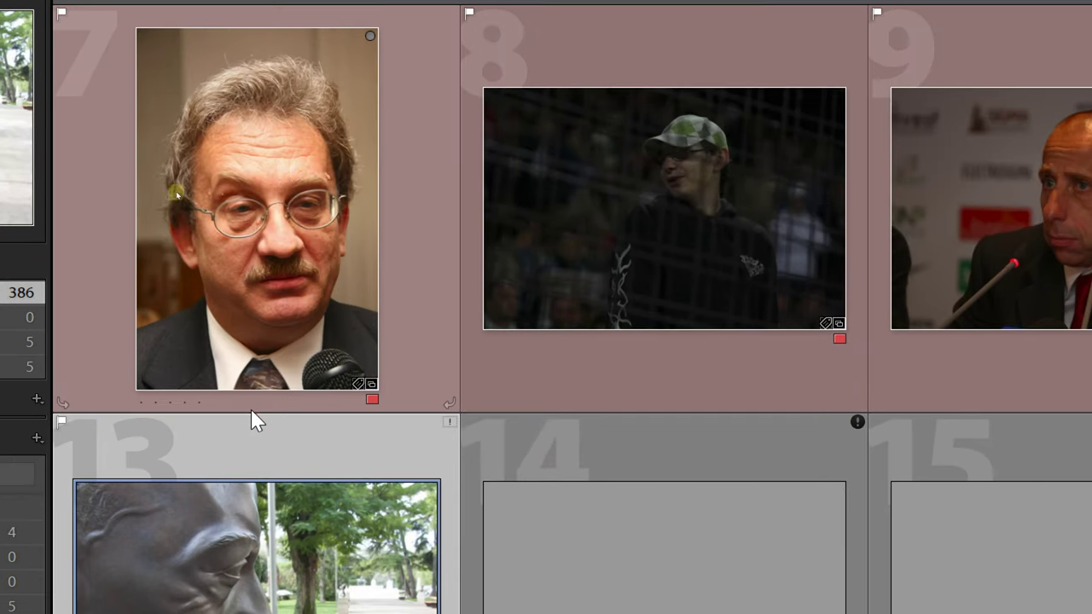
# Rate photo 7 four stars, 8 and 9 two, 10 three, and 13 and 14 one star
pyautogui.click(185, 402)
pyautogui.moveTo(665, 367)
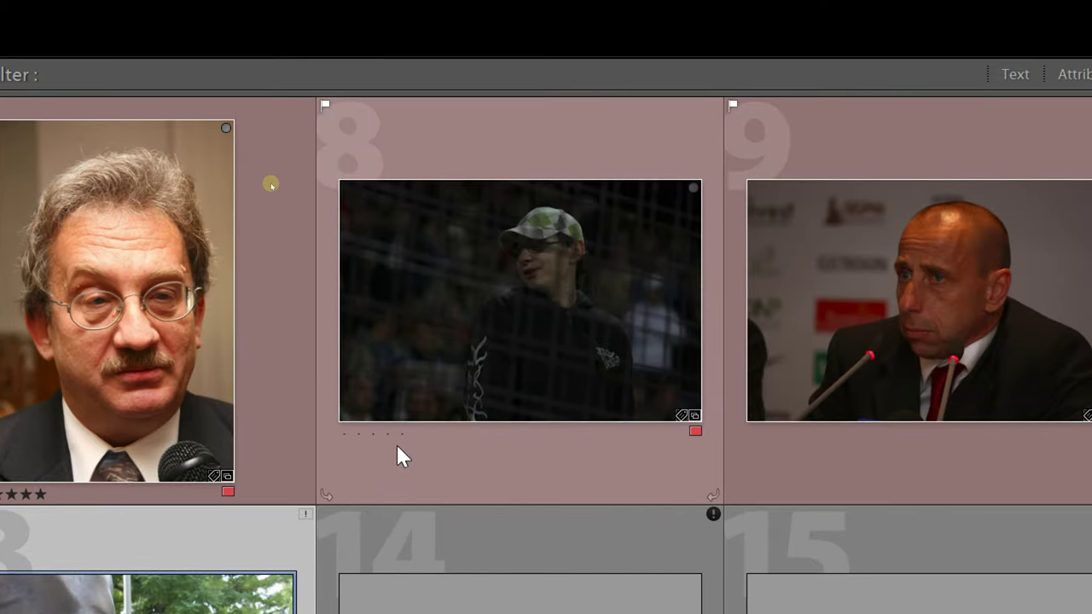
pyautogui.click(358, 435)
pyautogui.click(768, 433)
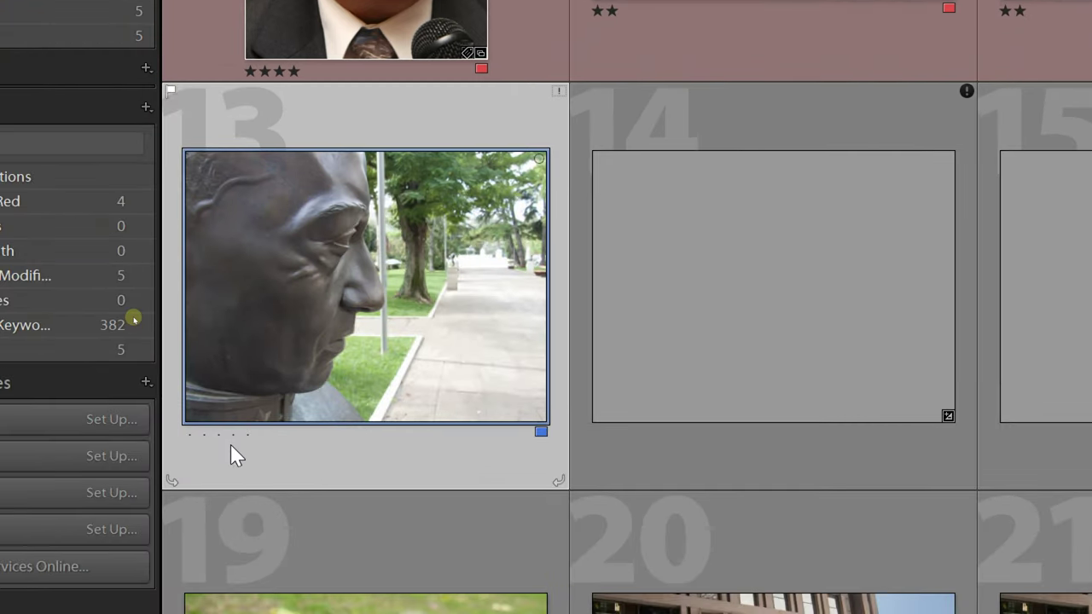
pyautogui.click(189, 435)
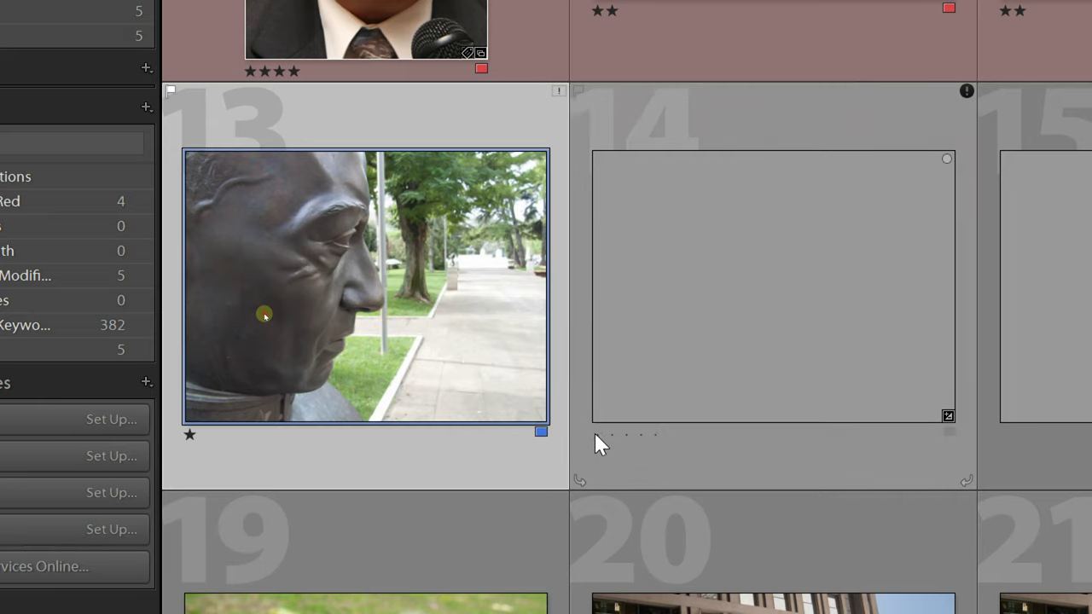
pyautogui.click(596, 435)
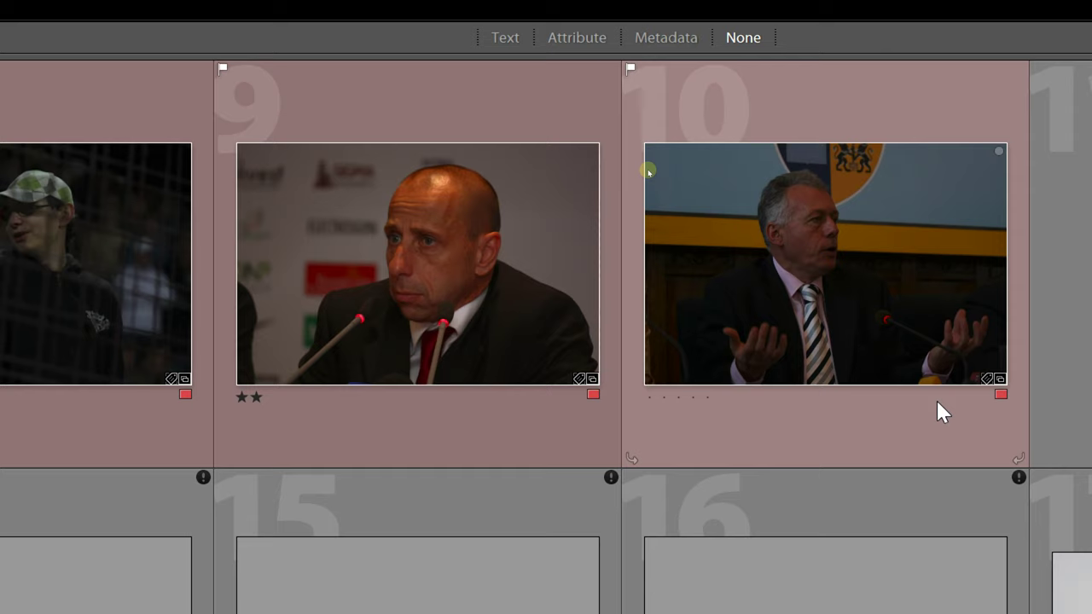
pyautogui.click(678, 398)
pyautogui.rightClick(692, 209)
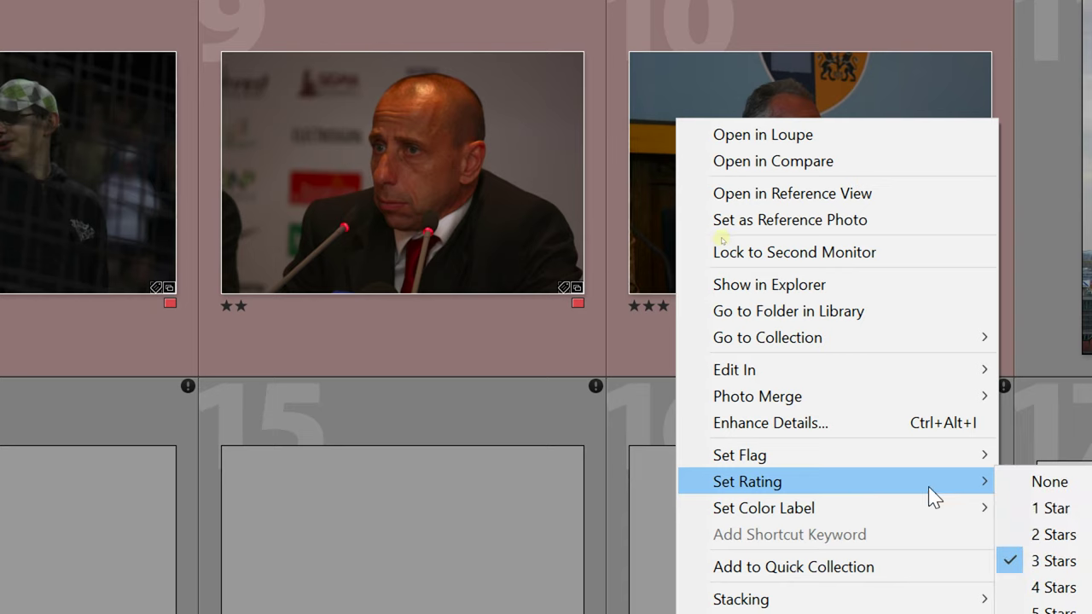
pyautogui.moveTo(651, 324)
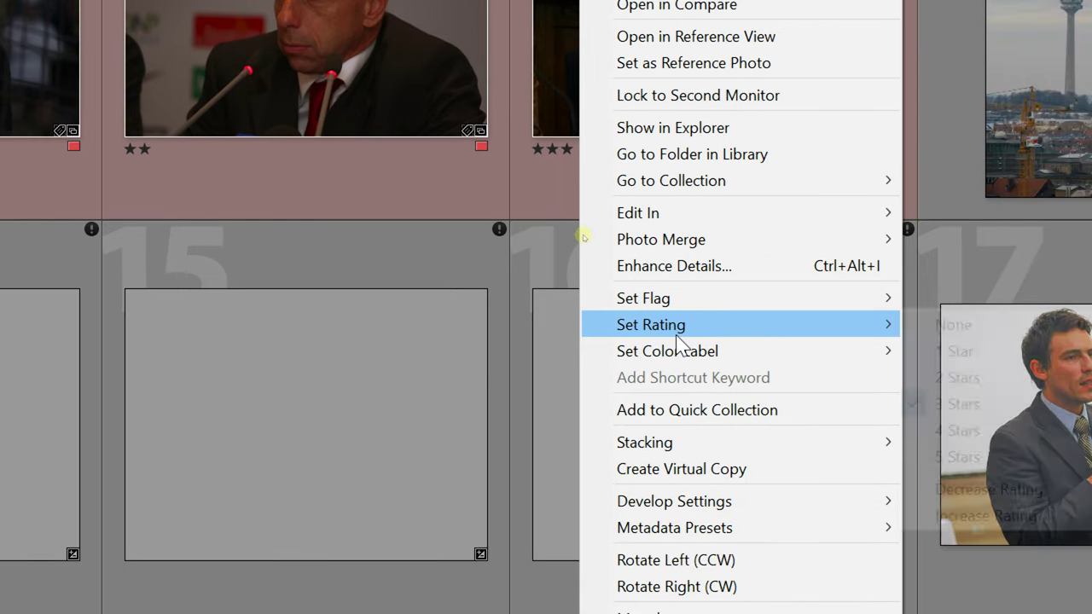
pyautogui.click(359, 170)
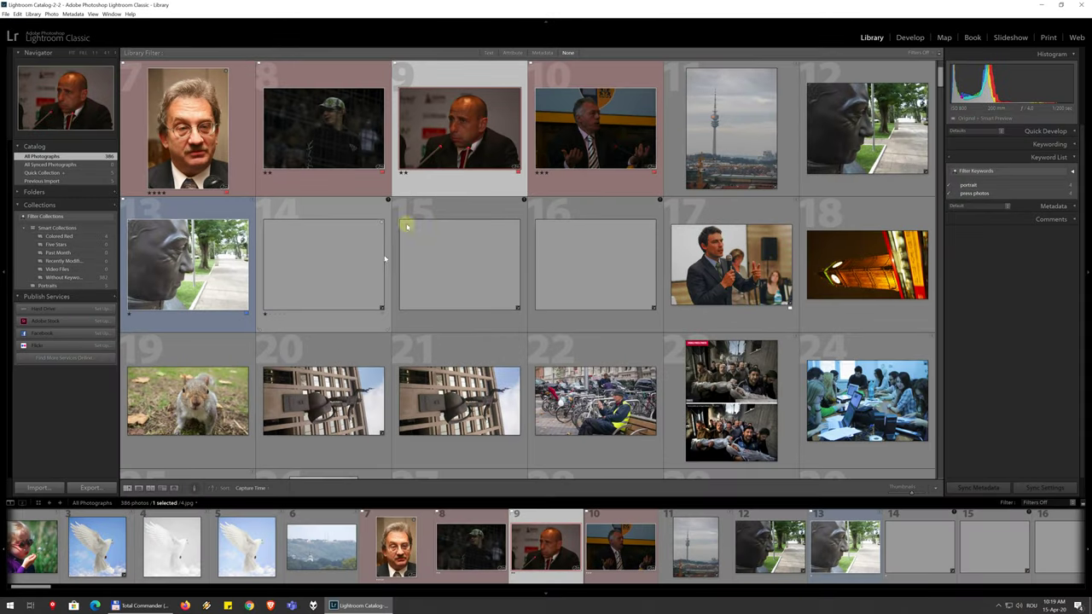
# Open the Attribute filter and cycle through the flag states, ending on flagged only
pyautogui.click(512, 53)
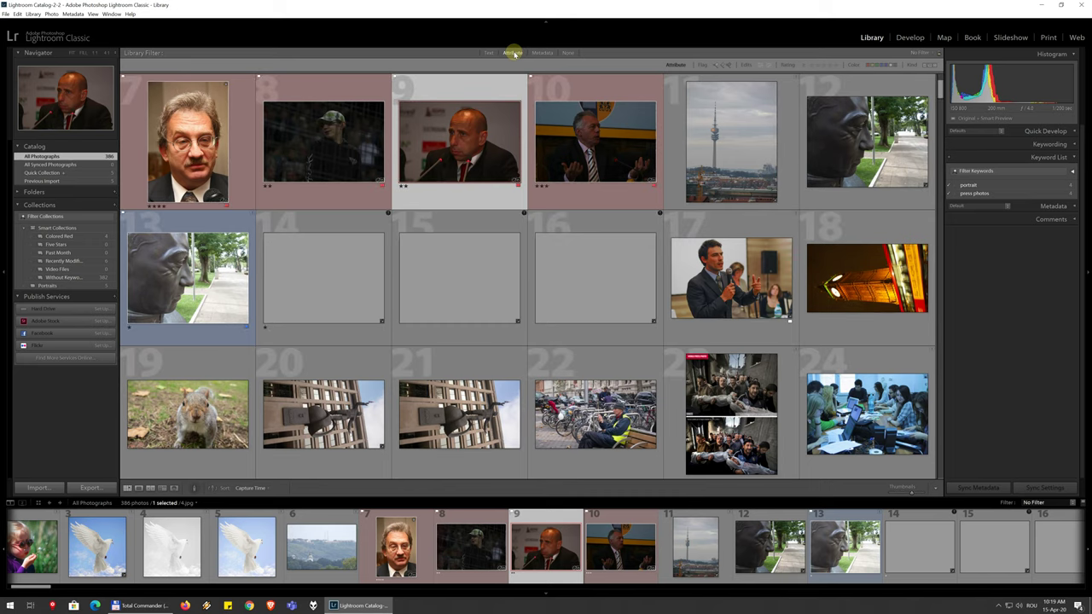
pyautogui.click(717, 65)
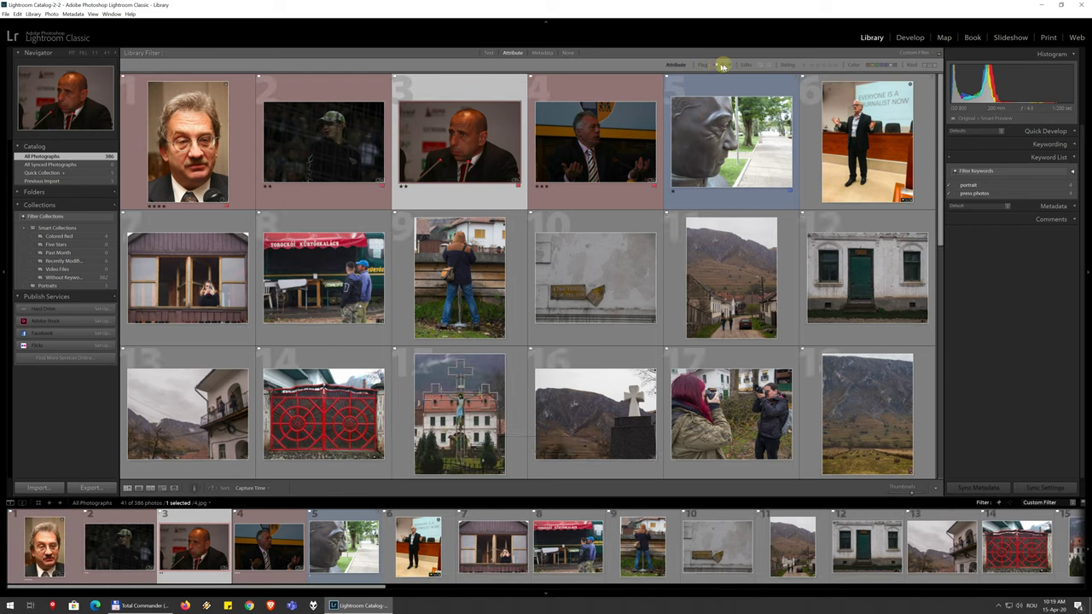
pyautogui.click(730, 65)
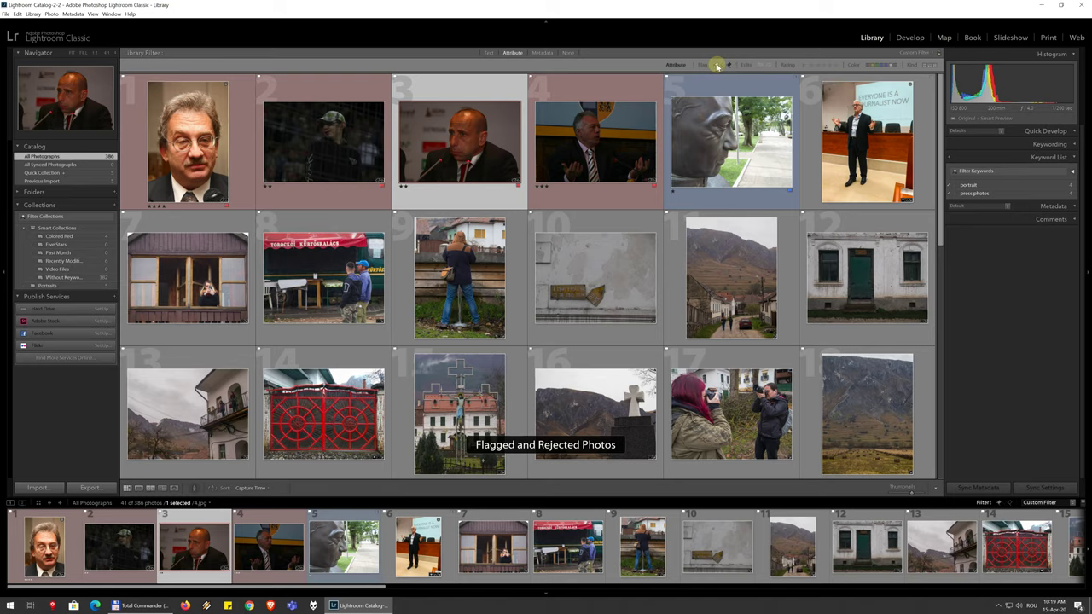
pyautogui.click(718, 65)
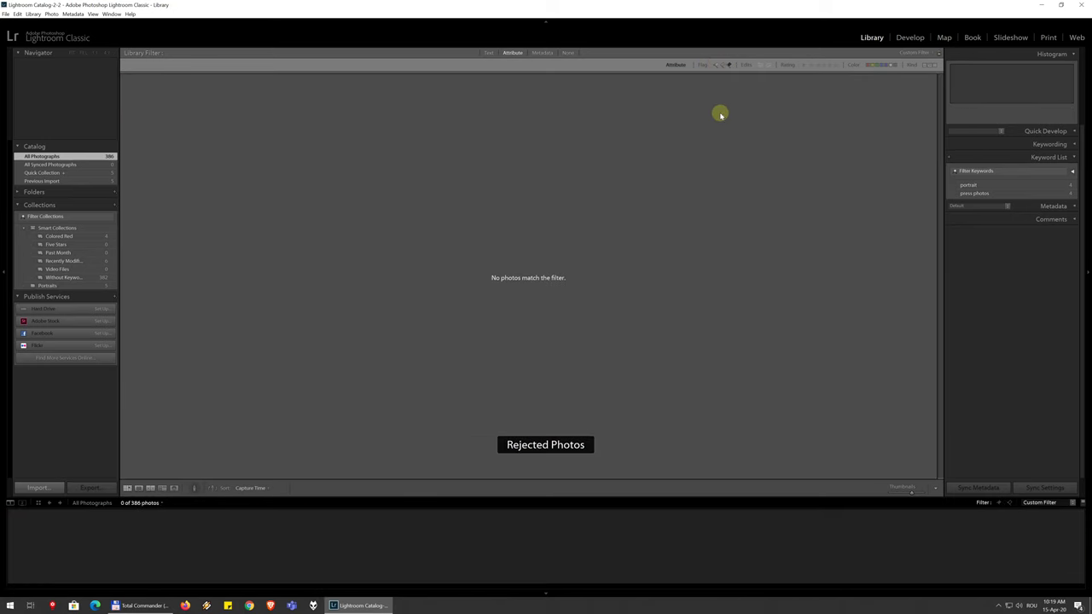
pyautogui.click(723, 67)
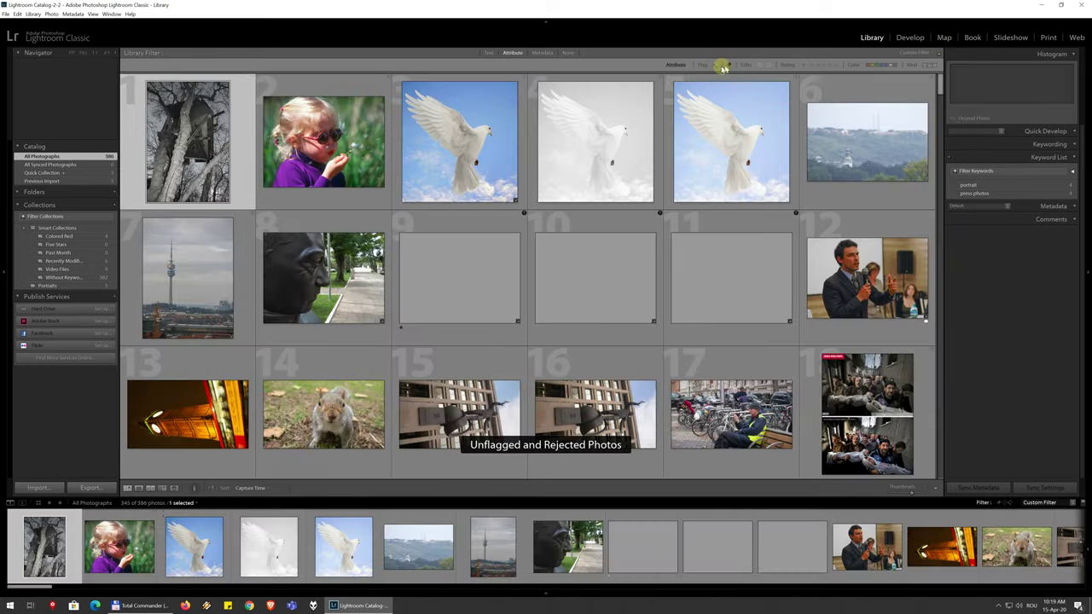
pyautogui.click(721, 66)
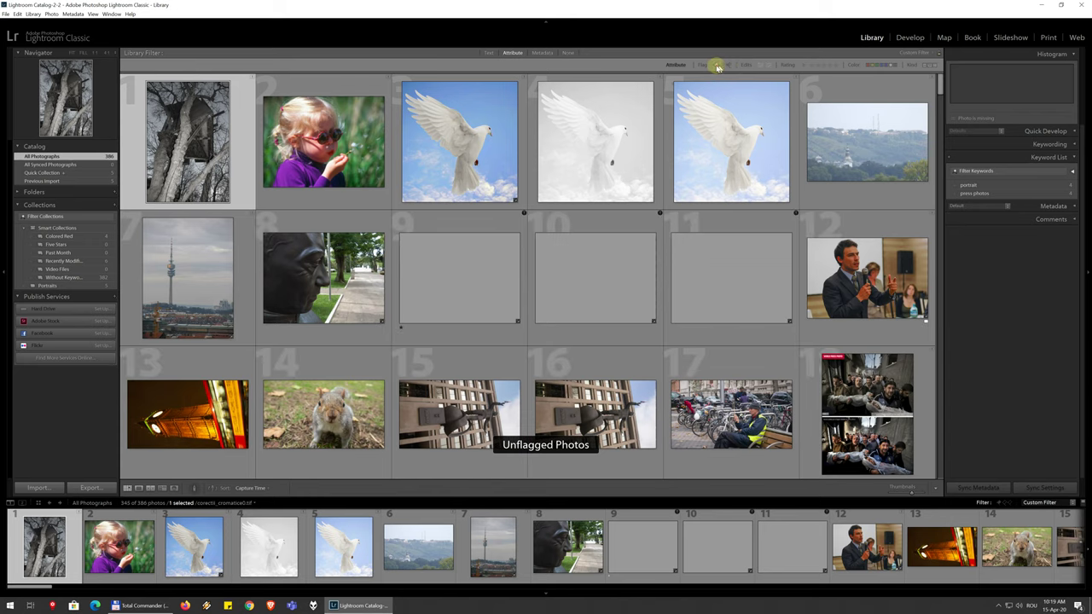
pyautogui.click(717, 66)
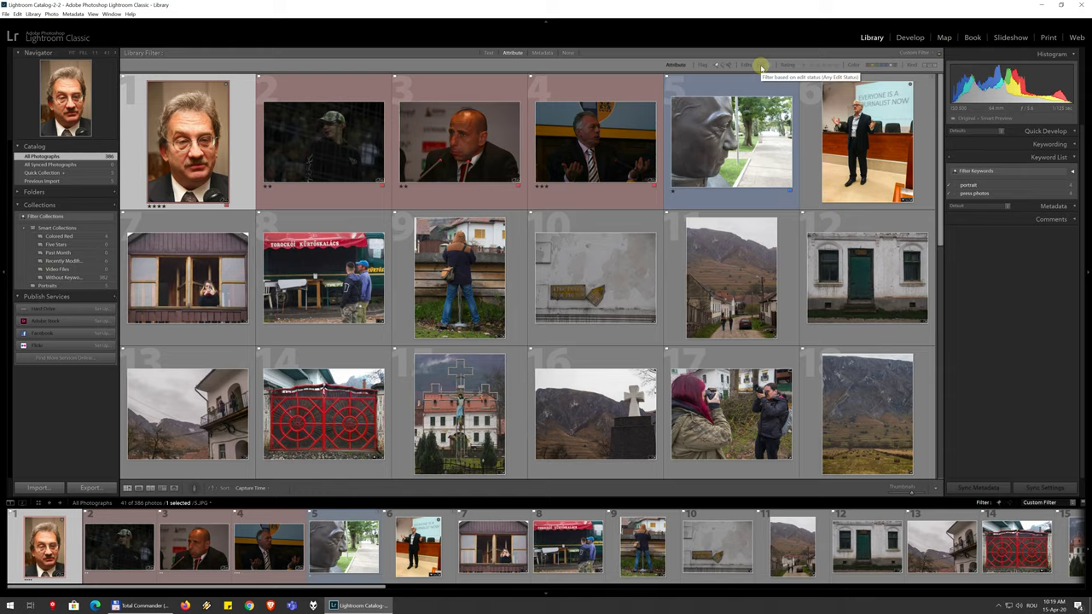
# Toggle the Edited and Unedited filters off again, leaving all 41 flagged photos shown
pyautogui.click(762, 66)
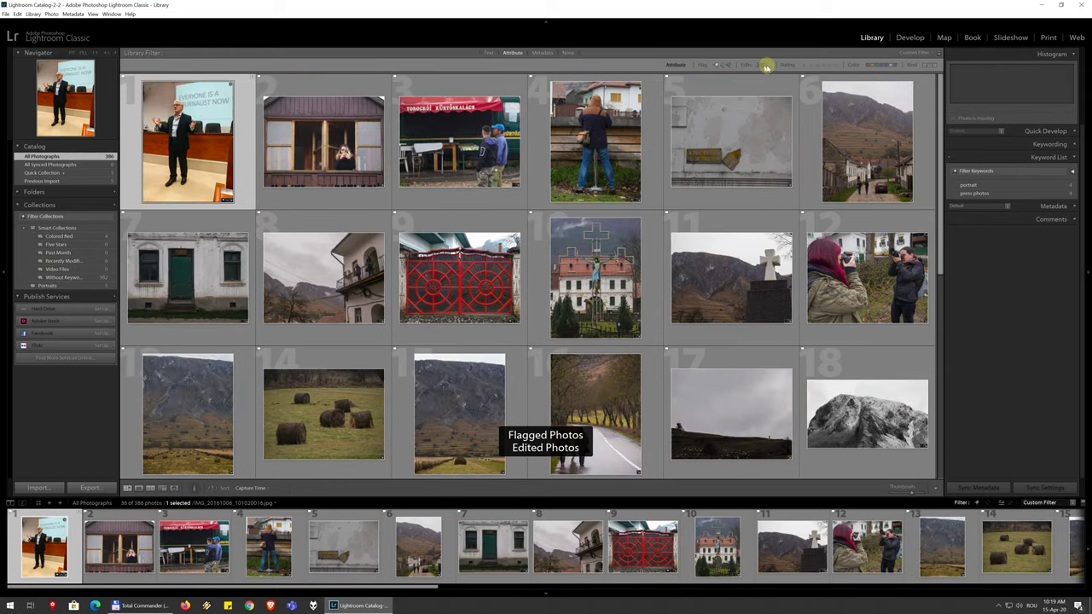
pyautogui.click(765, 67)
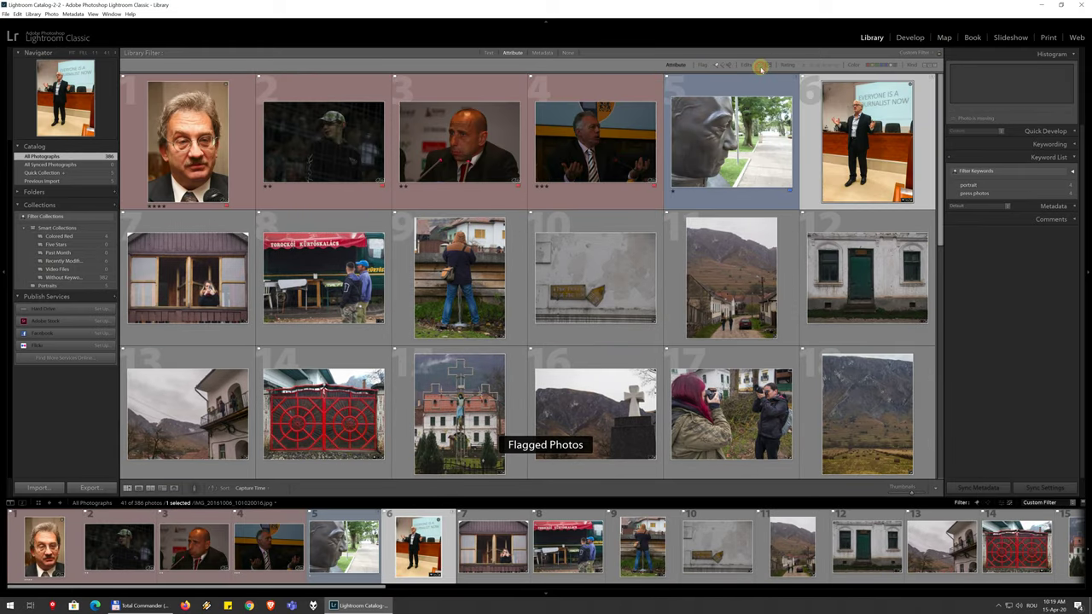
pyautogui.click(762, 68)
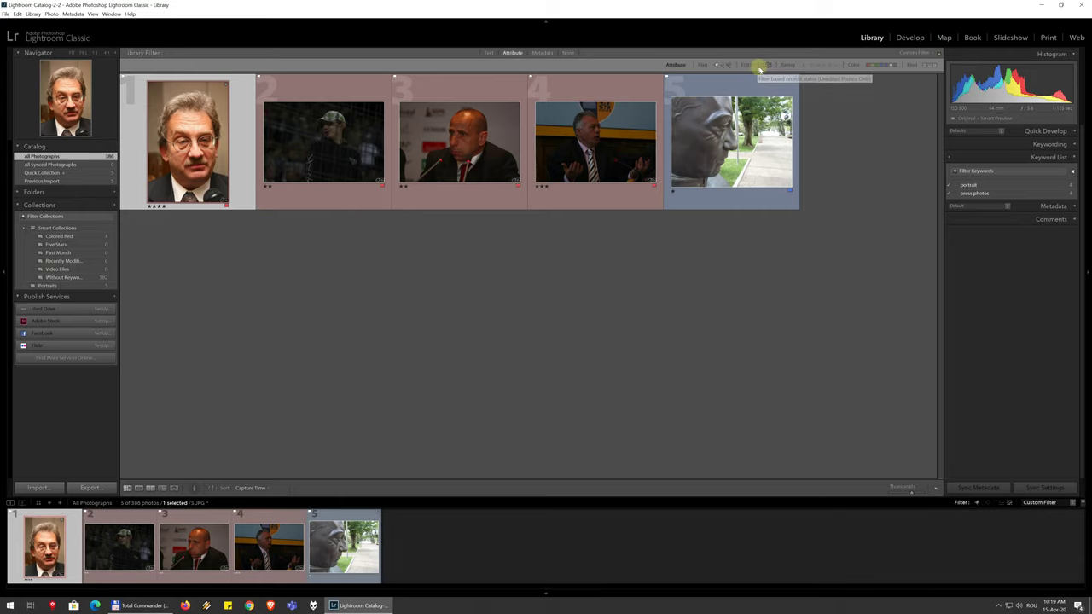
pyautogui.click(762, 66)
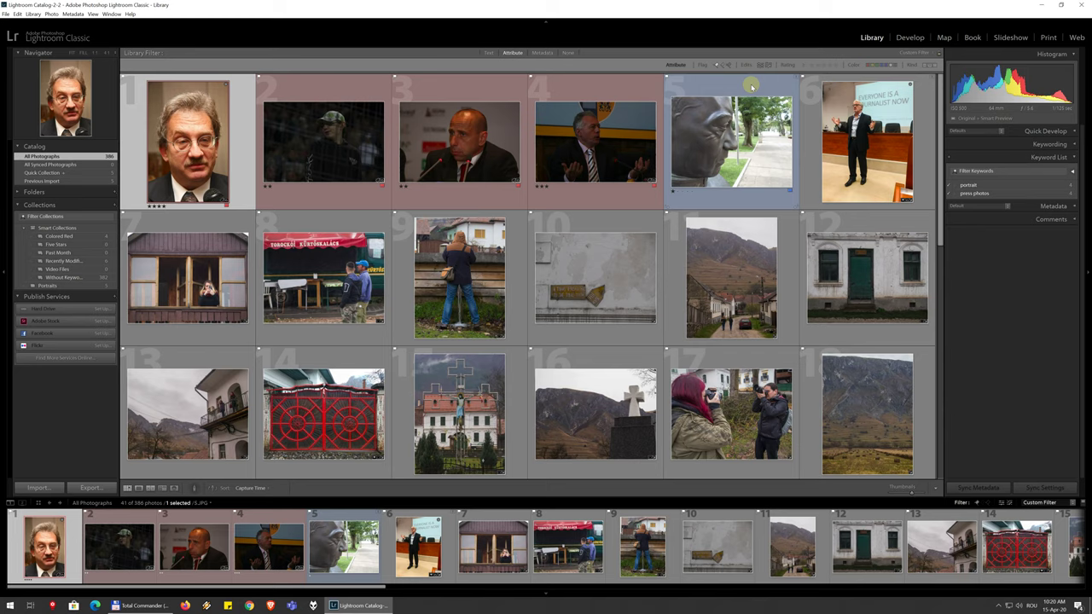
pyautogui.click(760, 65)
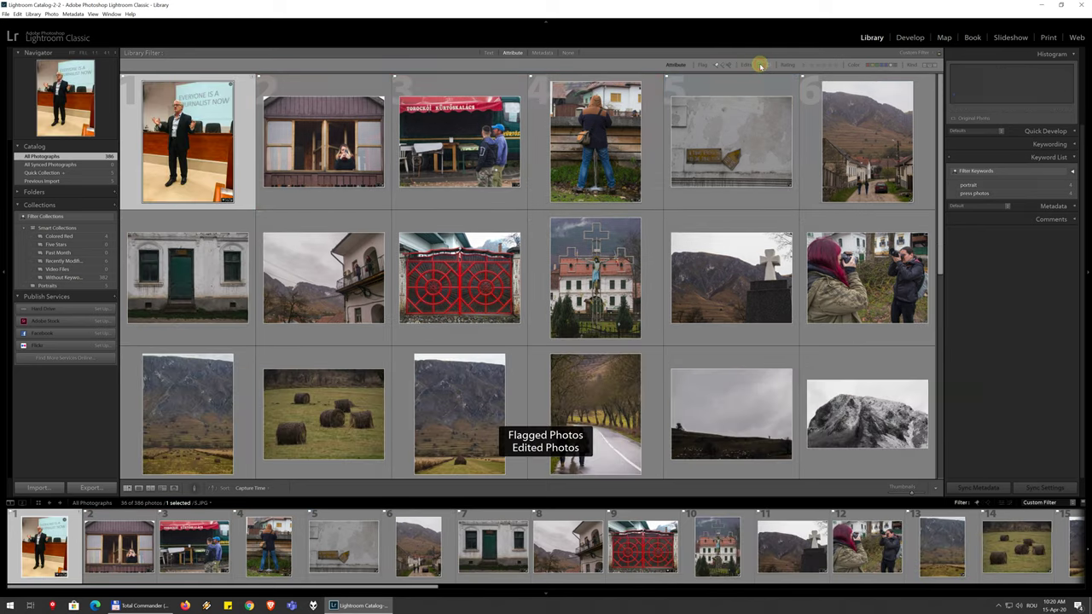
pyautogui.click(760, 65)
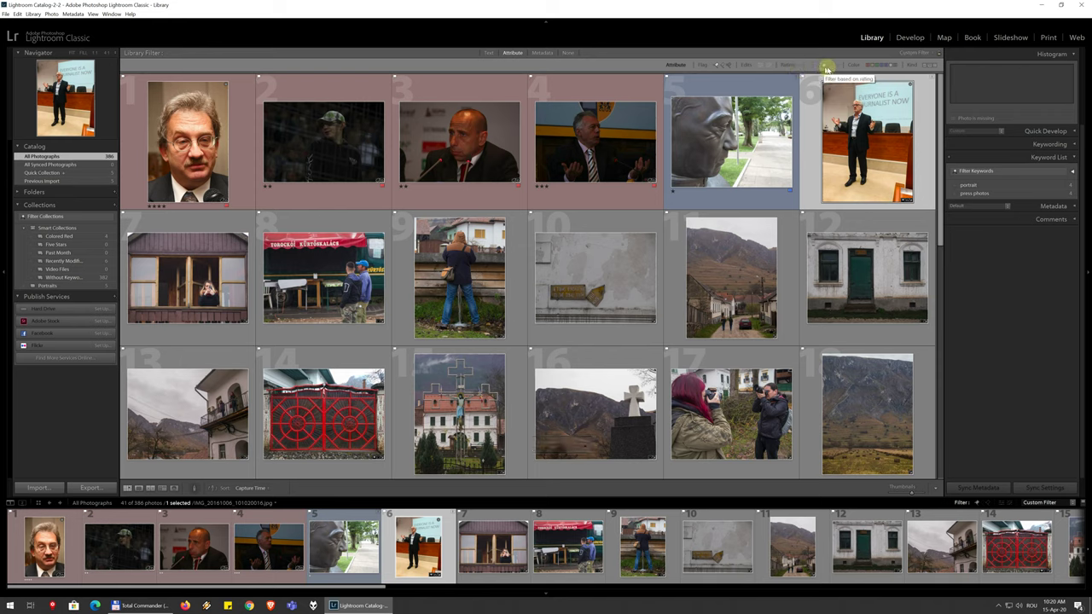
# Filter flagged photos at three stars, trying 'less than or equal' and 'equal' before 'greater than or equal'
pyautogui.click(823, 66)
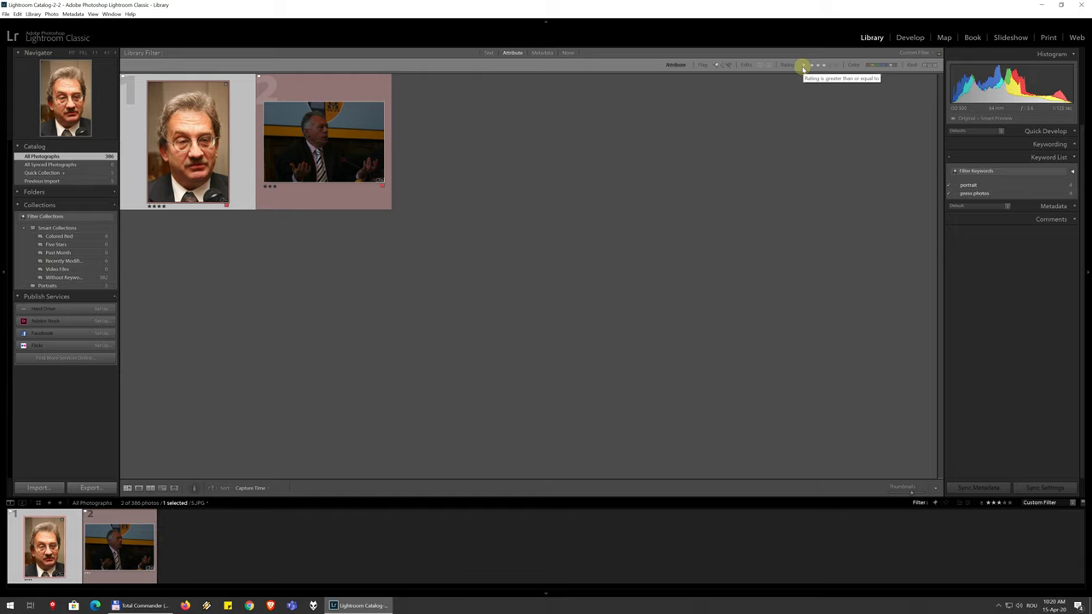
pyautogui.click(802, 67)
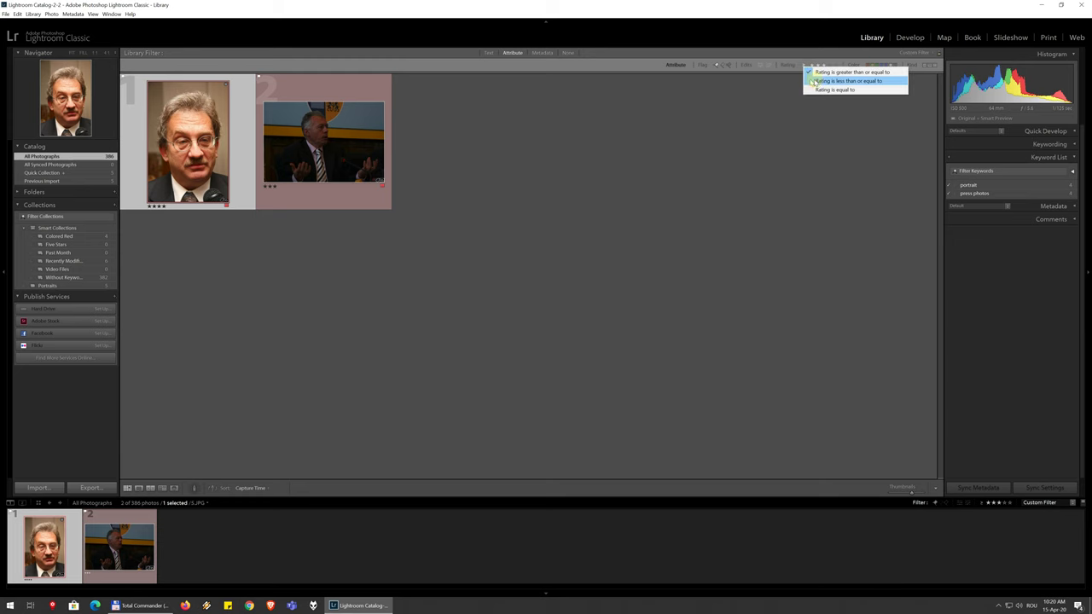
pyautogui.click(838, 81)
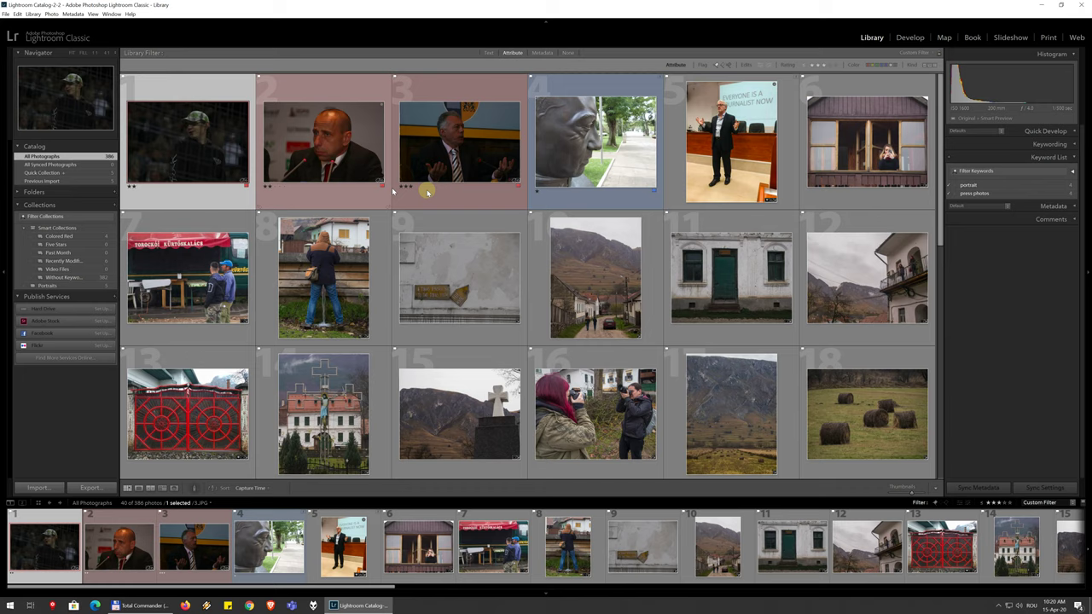
pyautogui.click(801, 66)
pyautogui.click(810, 93)
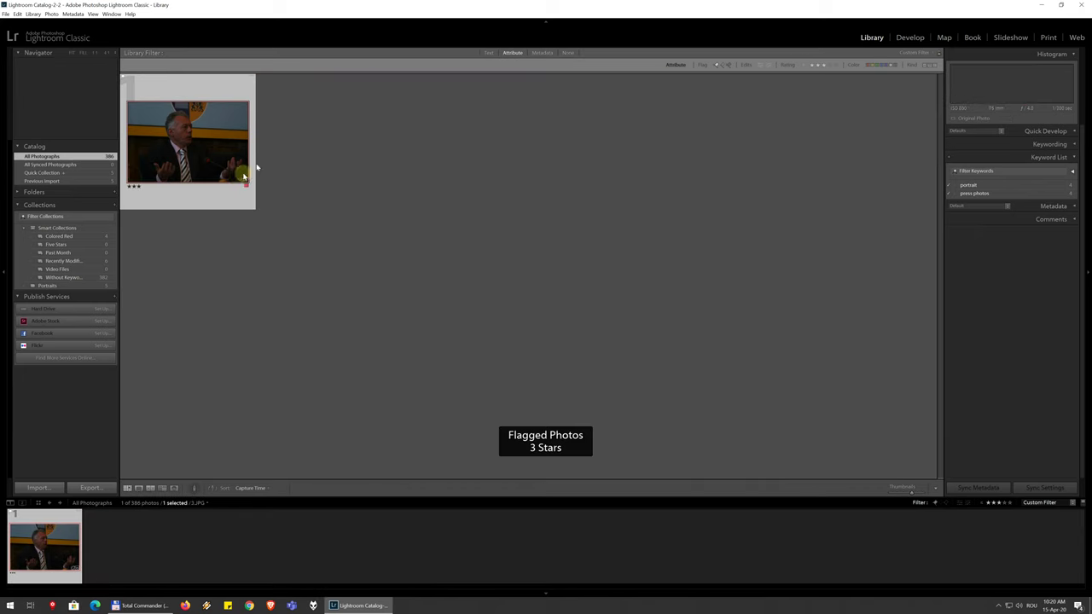
pyautogui.click(805, 66)
pyautogui.click(820, 74)
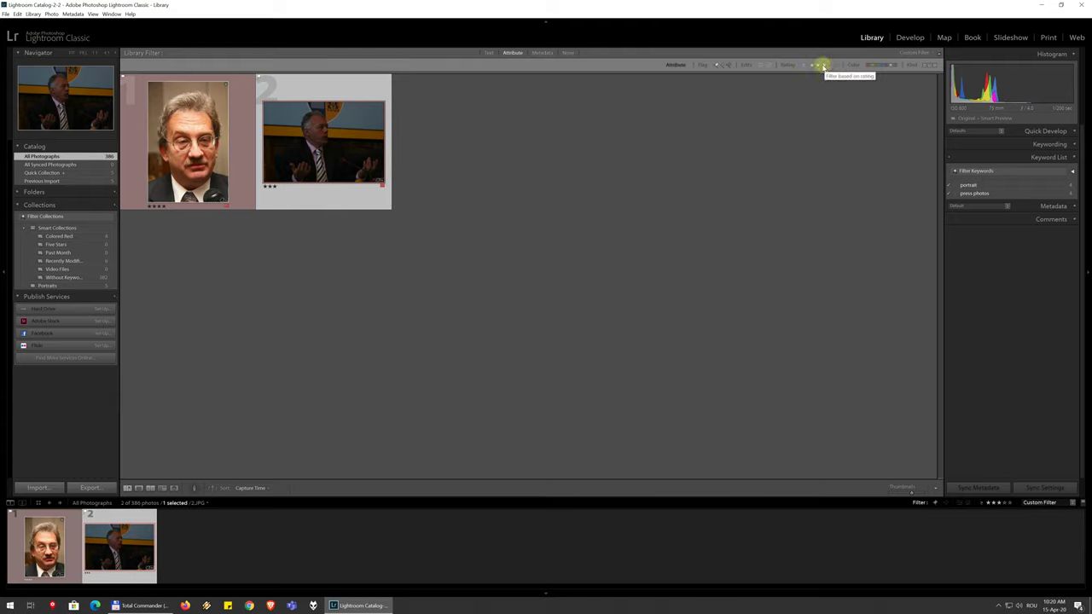
# Clear the rating filter, try the red, green and blue label filters, then clear them
pyautogui.click(822, 66)
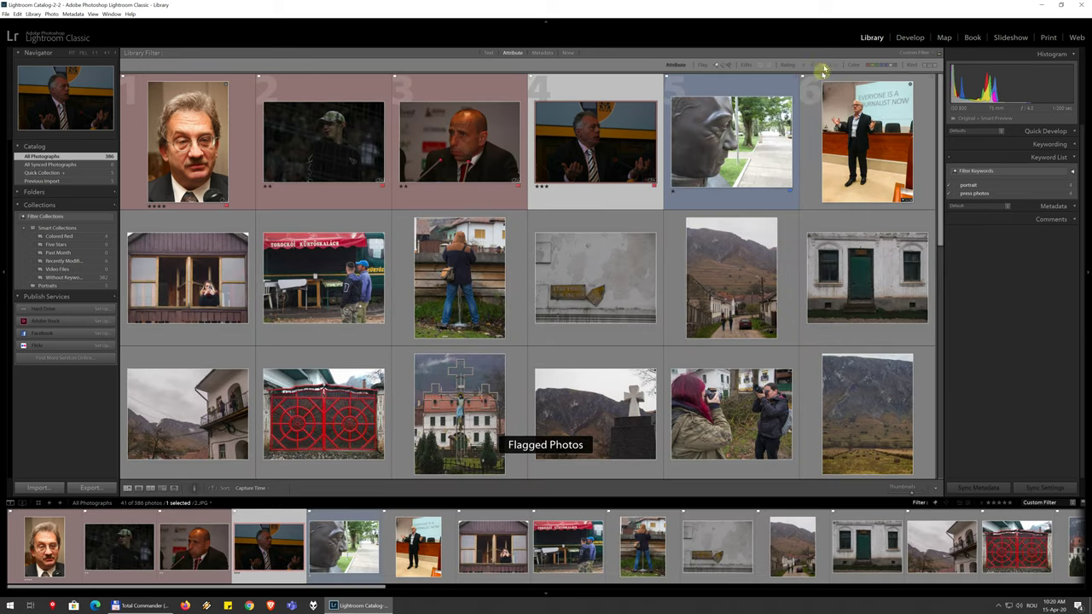
pyautogui.click(873, 66)
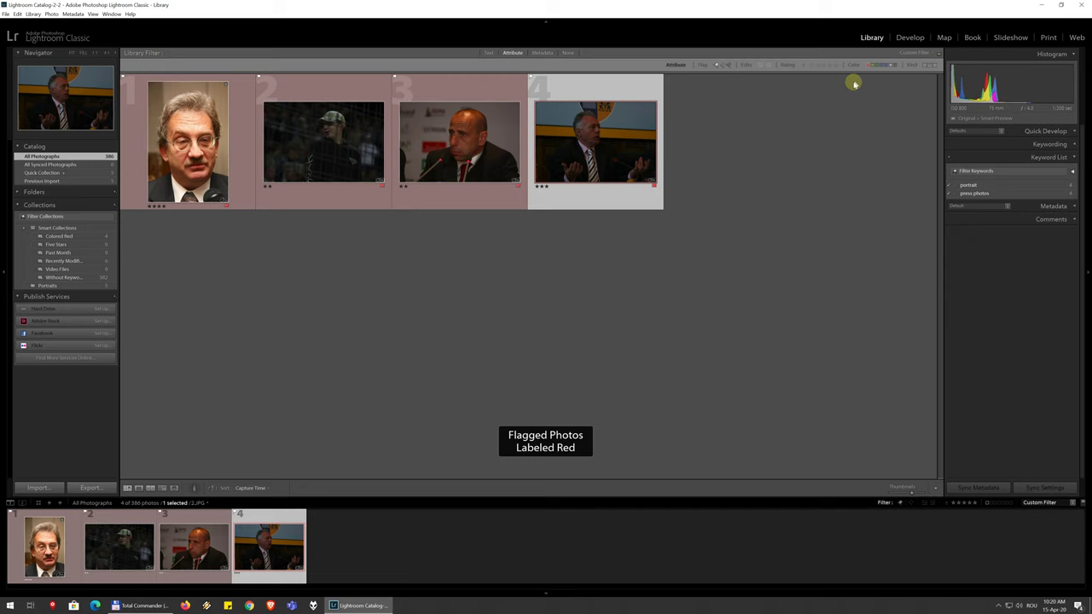
pyautogui.click(874, 65)
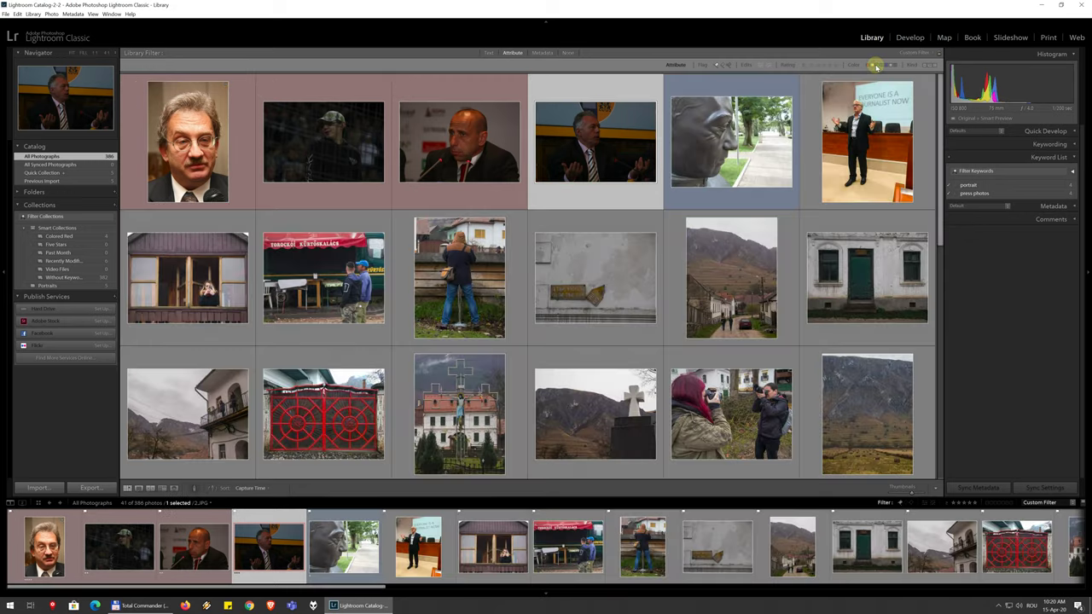
pyautogui.click(874, 66)
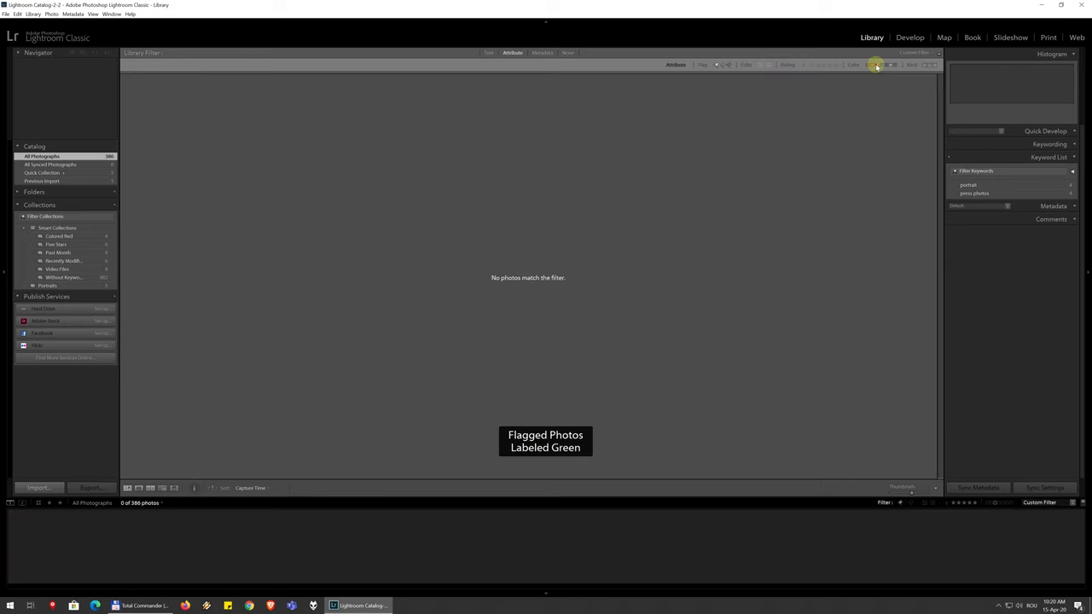
pyautogui.click(877, 66)
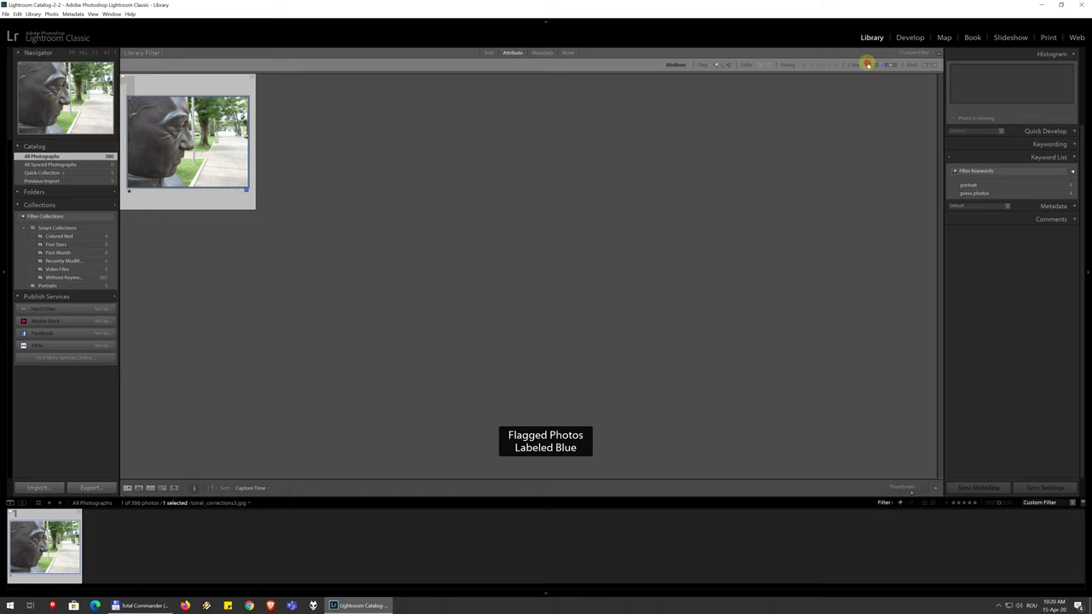
pyautogui.click(868, 65)
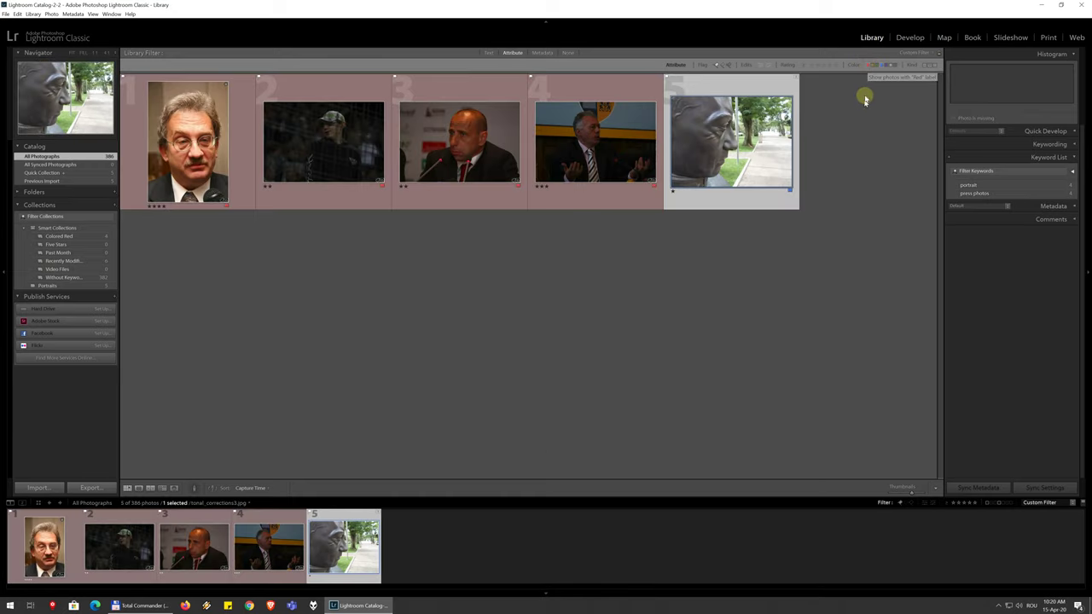
pyautogui.click(869, 65)
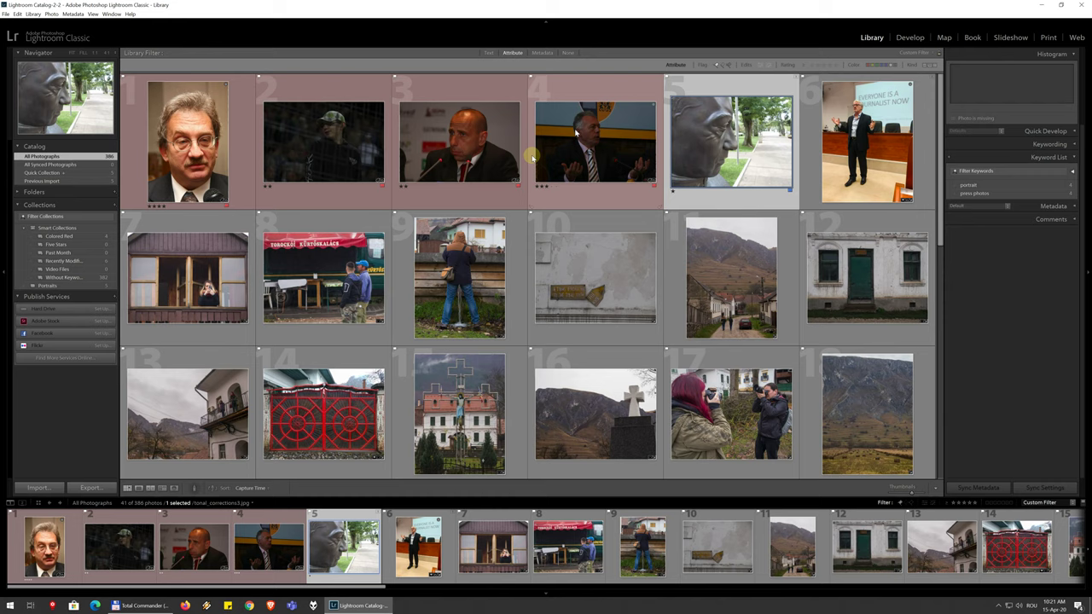
# Create a virtual copy of photo 4 and select the new copy
pyautogui.rightClick(594, 139)
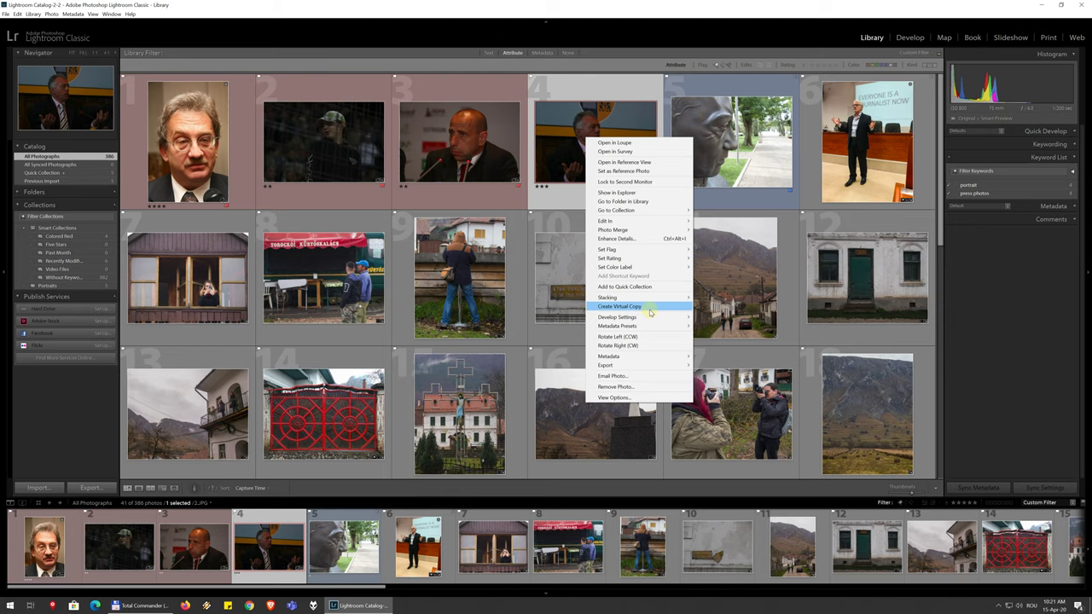
pyautogui.click(650, 312)
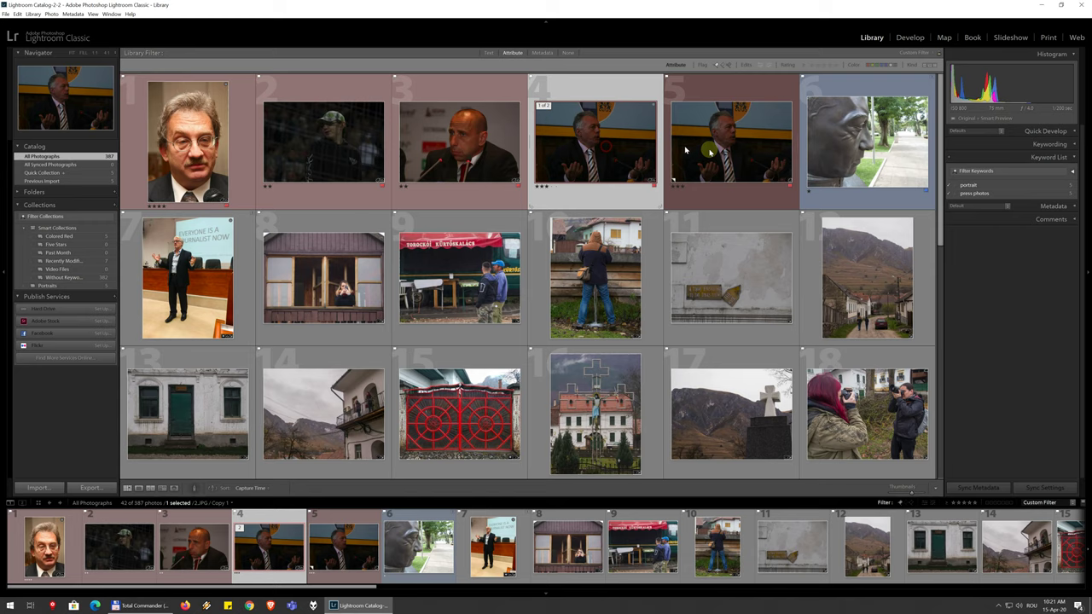
pyautogui.click(686, 150)
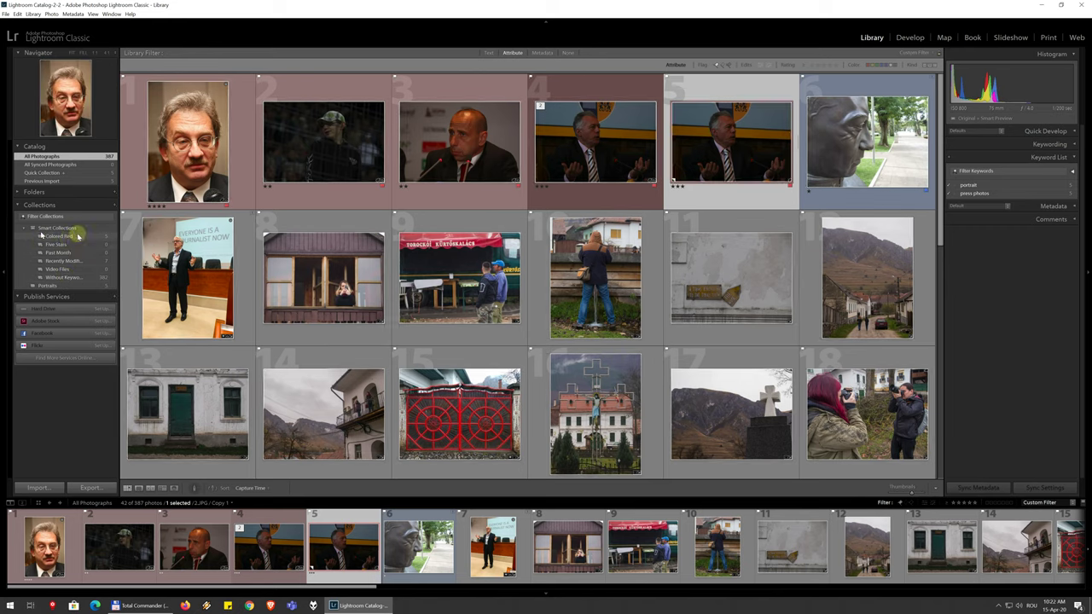
# Rate the window and market-stall photos five stars and check the smart collections
pyautogui.click(284, 327)
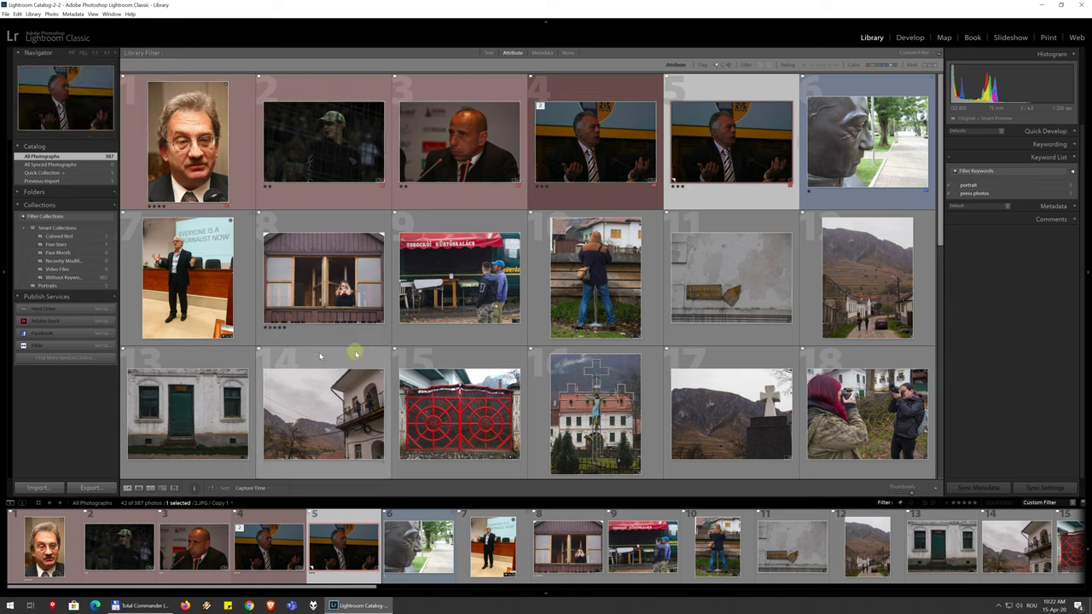
pyautogui.click(421, 328)
pyautogui.click(142, 245)
pyautogui.click(68, 237)
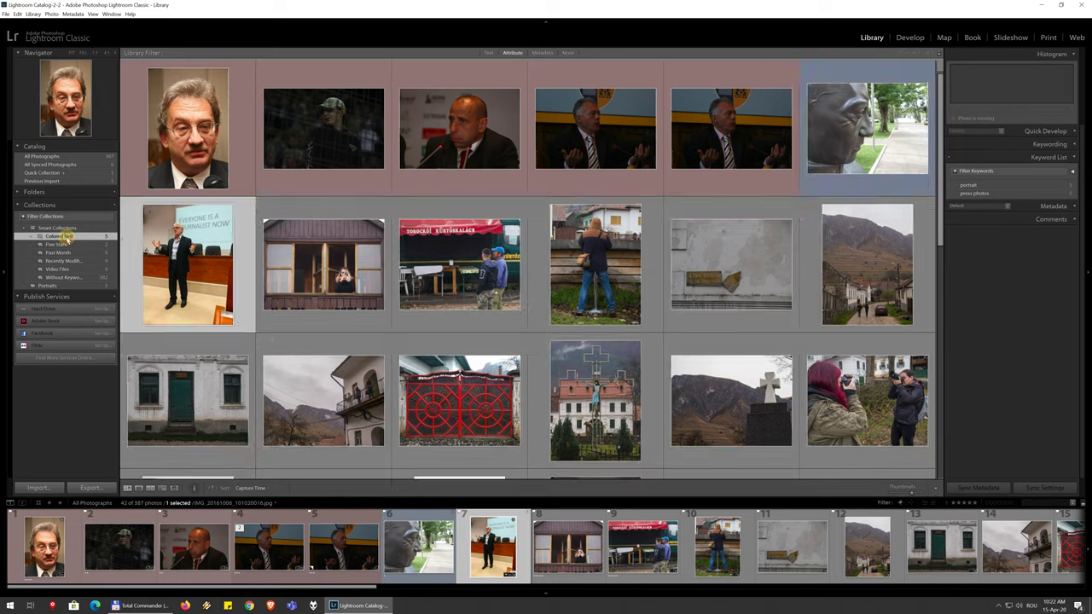
pyautogui.click(49, 244)
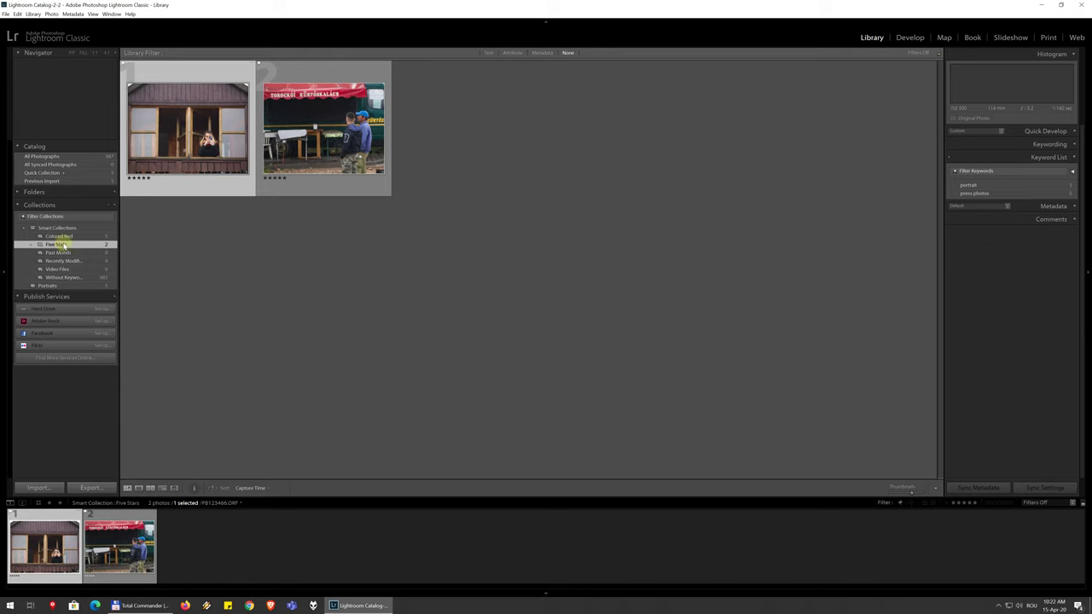
pyautogui.click(72, 238)
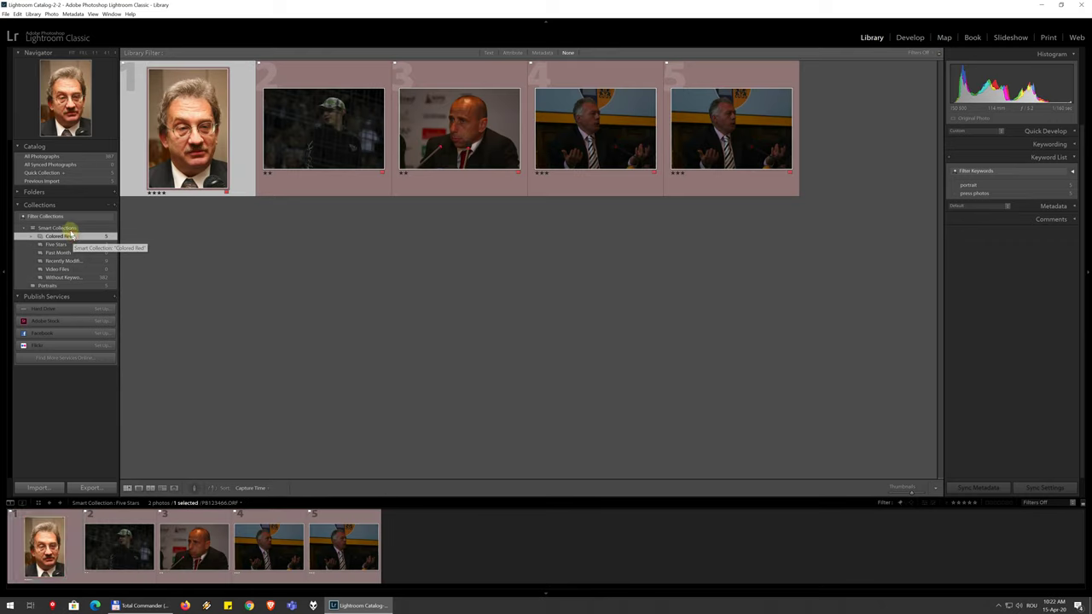
pyautogui.click(66, 158)
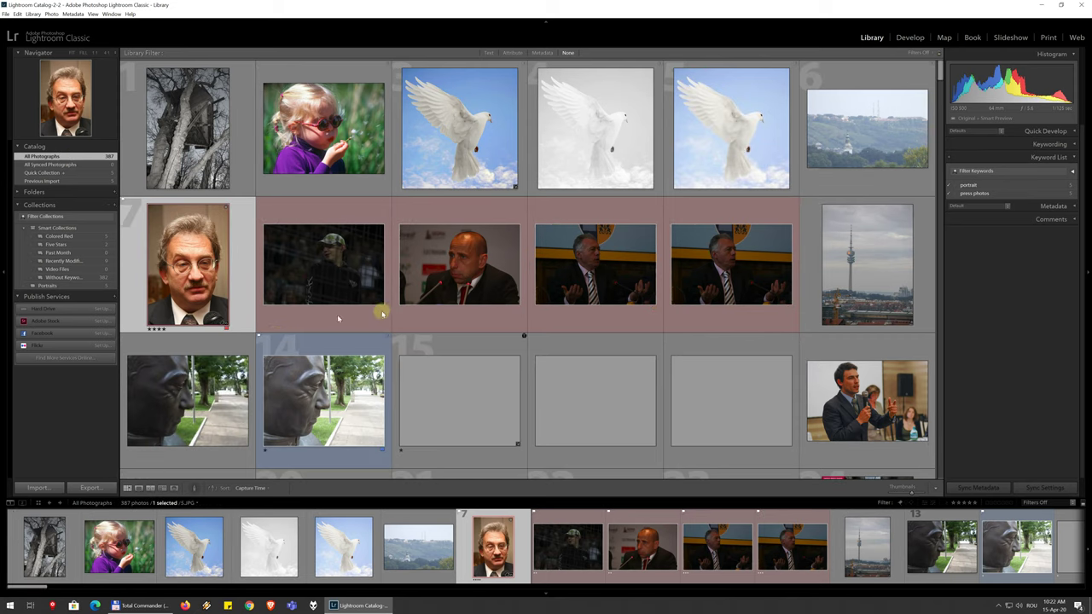
# Set dark photo 8's colour label to None
pyautogui.rightClick(331, 276)
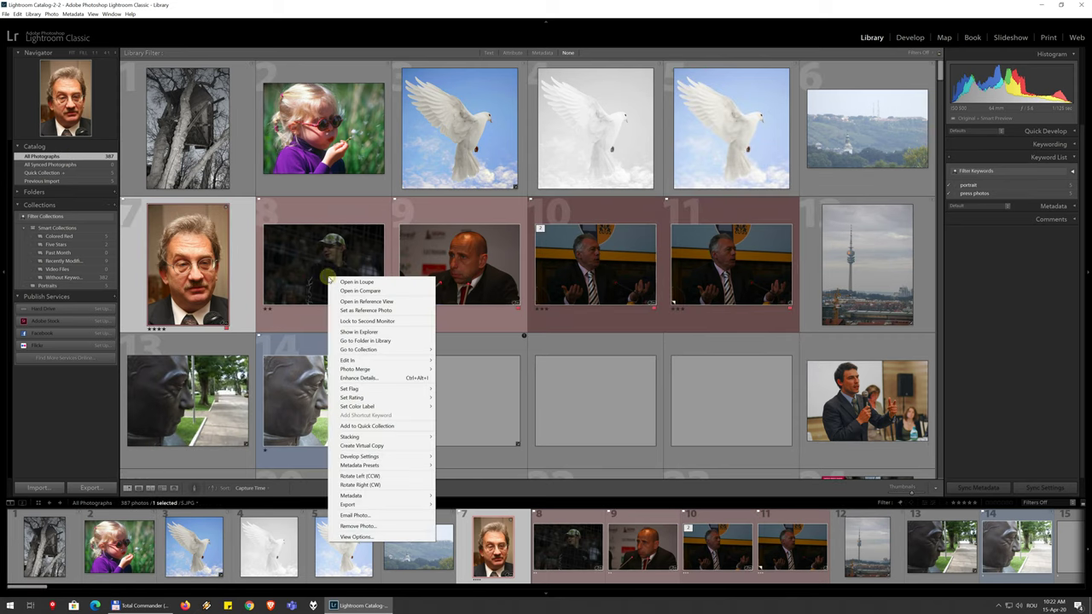
pyautogui.click(297, 309)
pyautogui.click(382, 309)
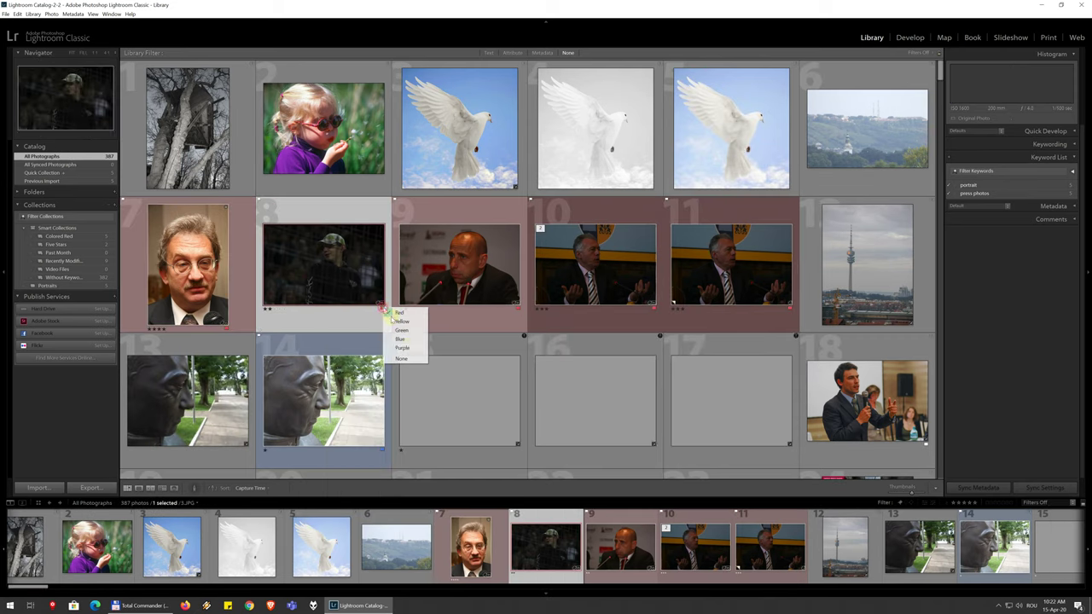
pyautogui.click(411, 359)
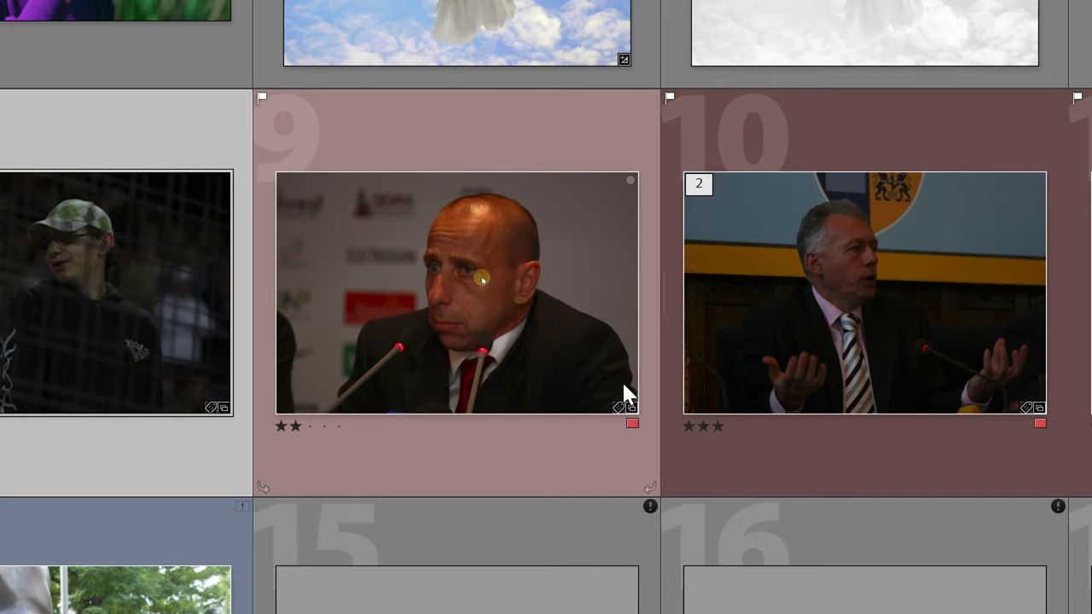
pyautogui.moveTo(595, 264)
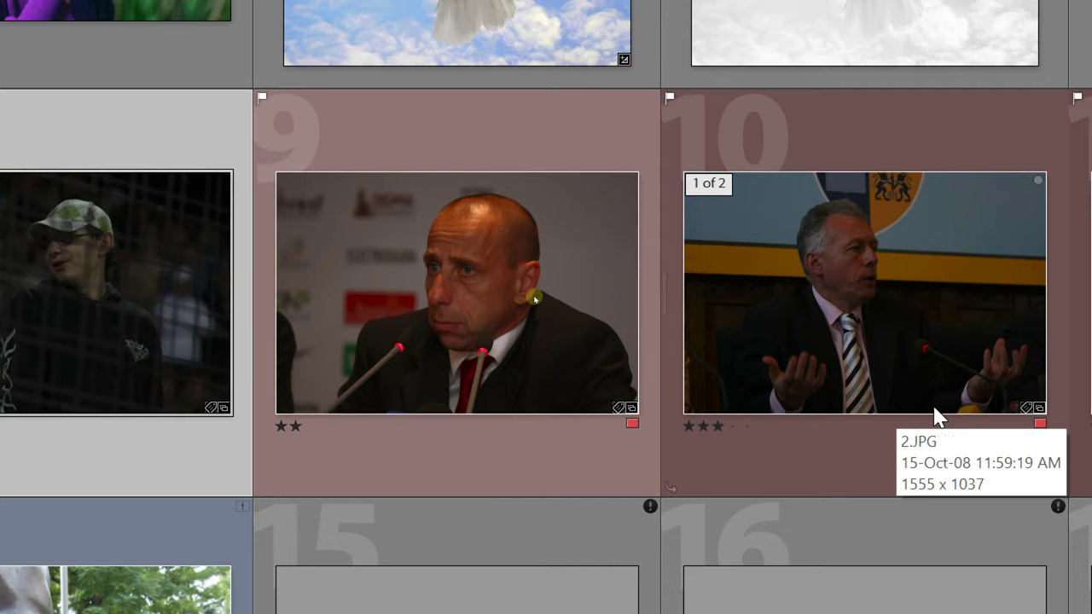
pyautogui.moveTo(459, 265)
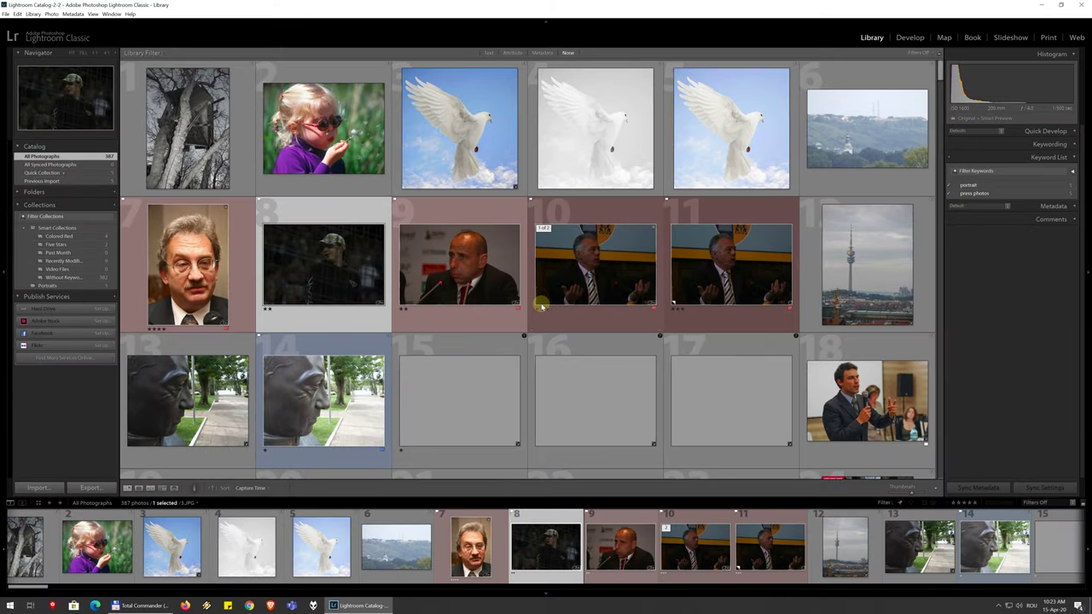
# Rotate the misty grey photo 28 a quarter turn left into portrait orientation
pyautogui.scroll(-3, 683, 256)
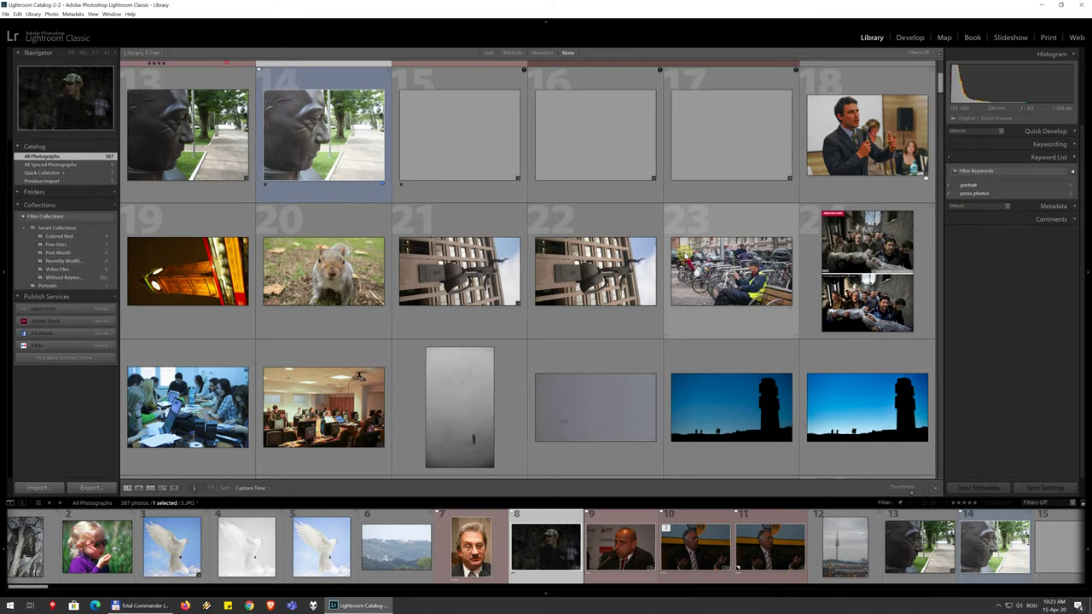
pyautogui.scroll(-1, 381, 281)
pyautogui.scroll(-1, 380, 281)
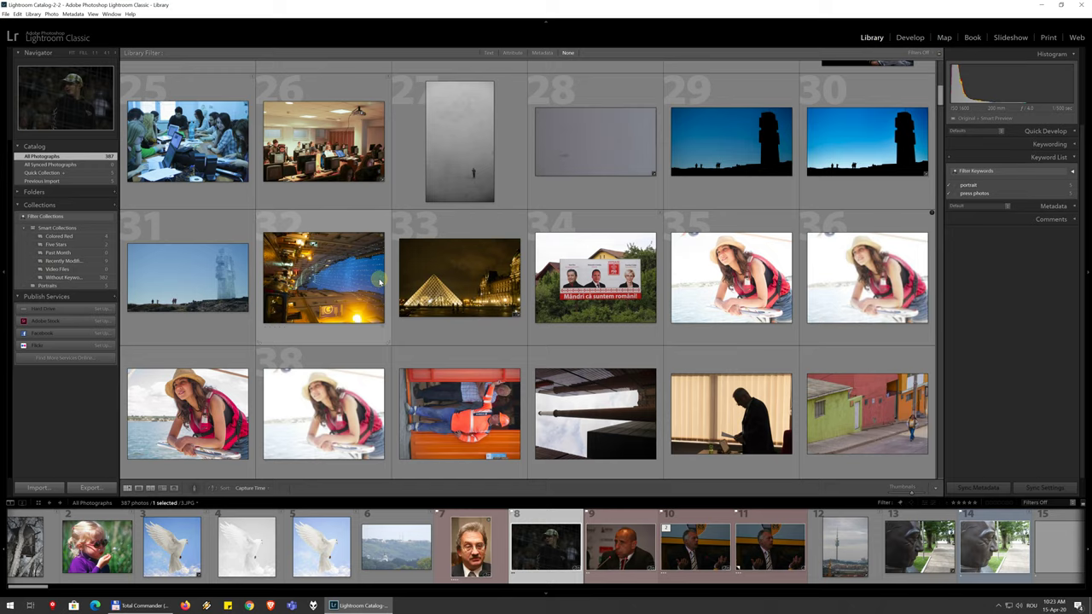
pyautogui.scroll(-2, 425, 290)
pyautogui.scroll(2, 435, 298)
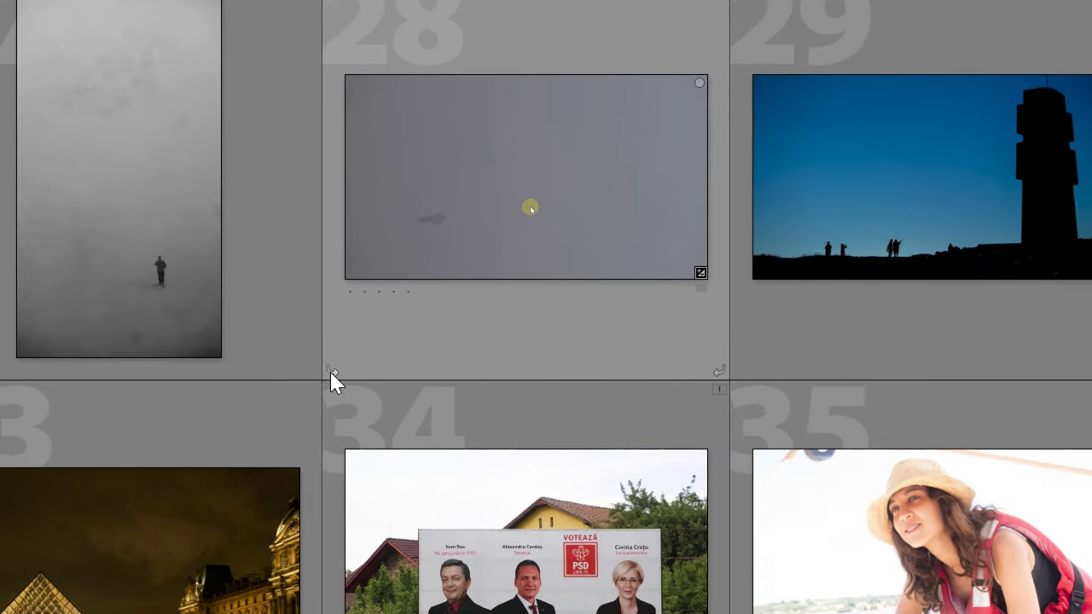
pyautogui.click(332, 371)
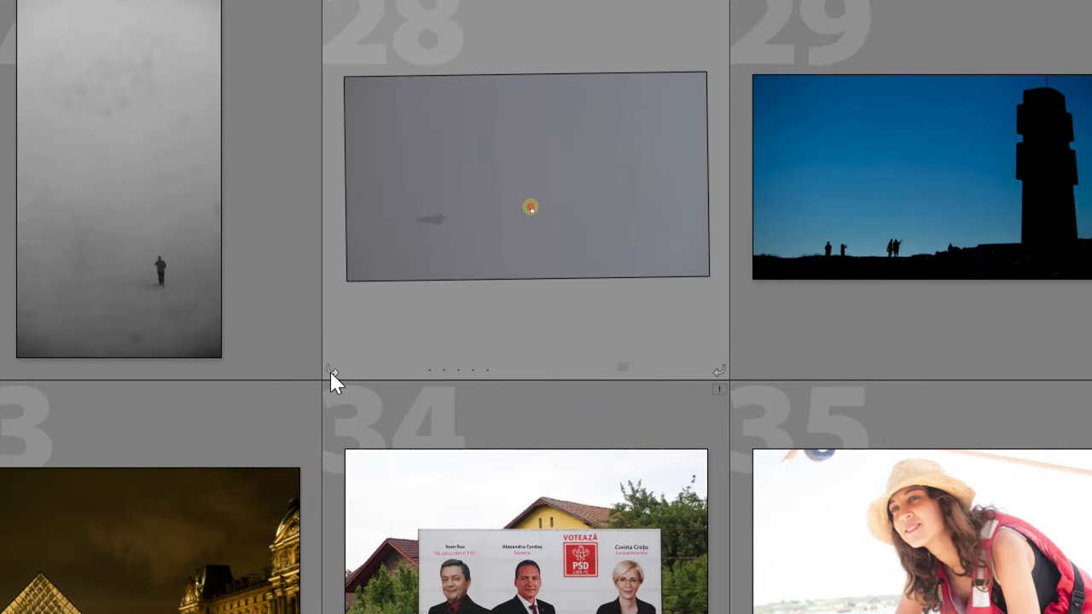